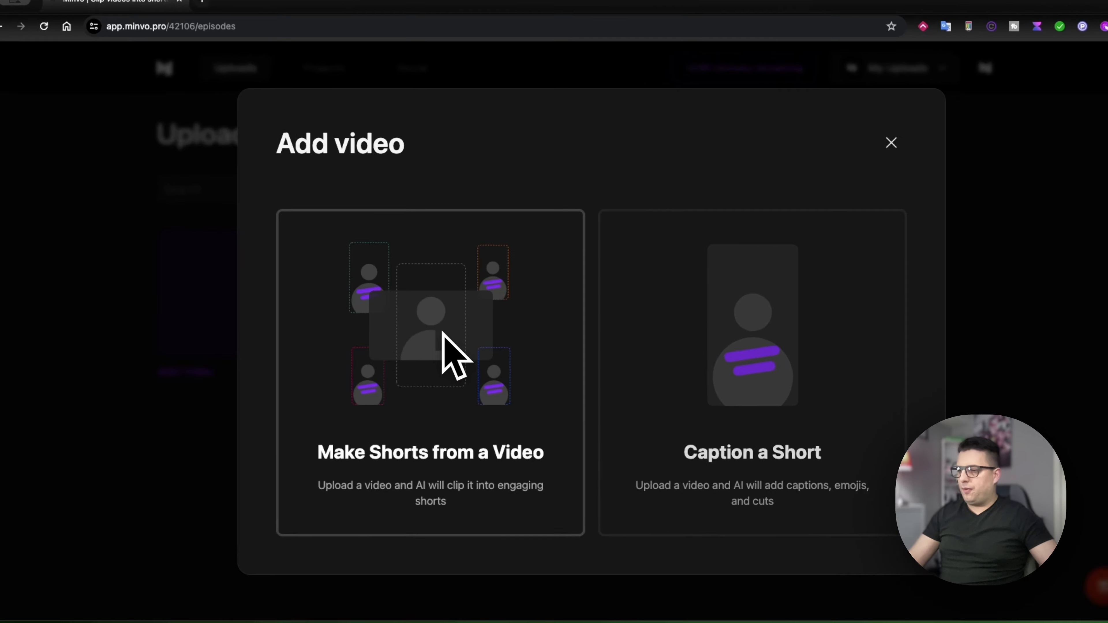
# Choose to make shorts from a video and view the file upload and YouTube import options
pyautogui.click(435, 352)
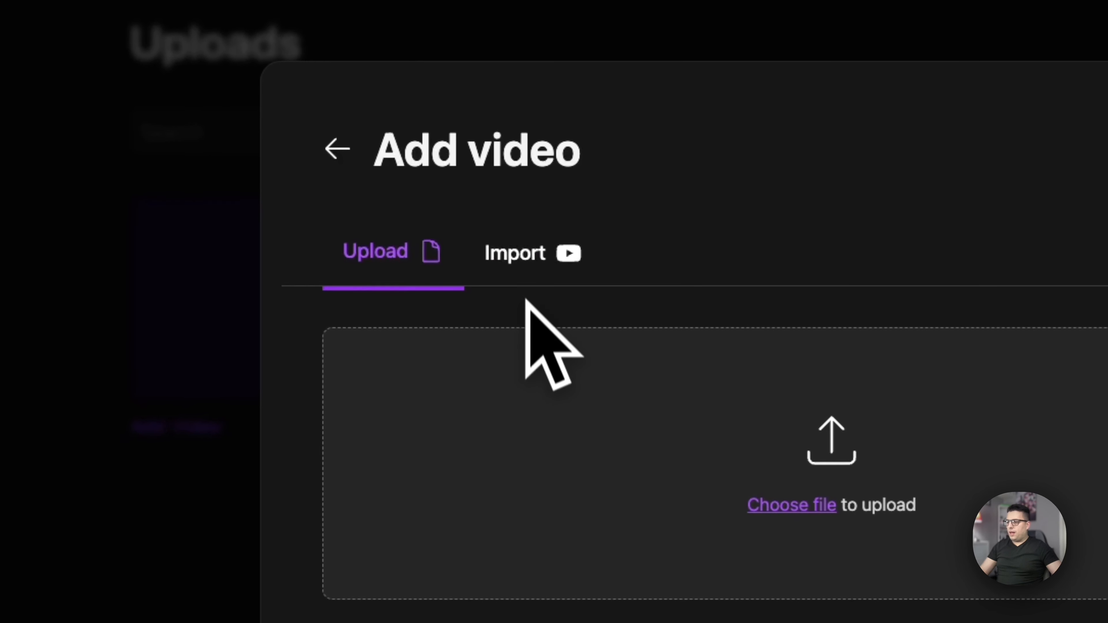
pyautogui.click(387, 277)
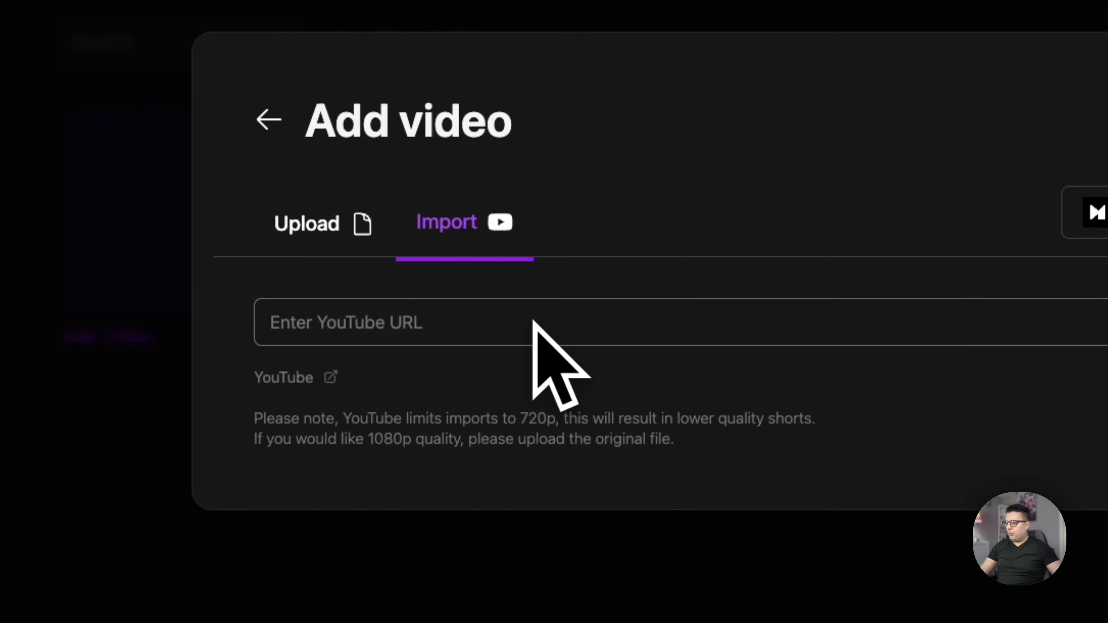
pyautogui.click(645, 443)
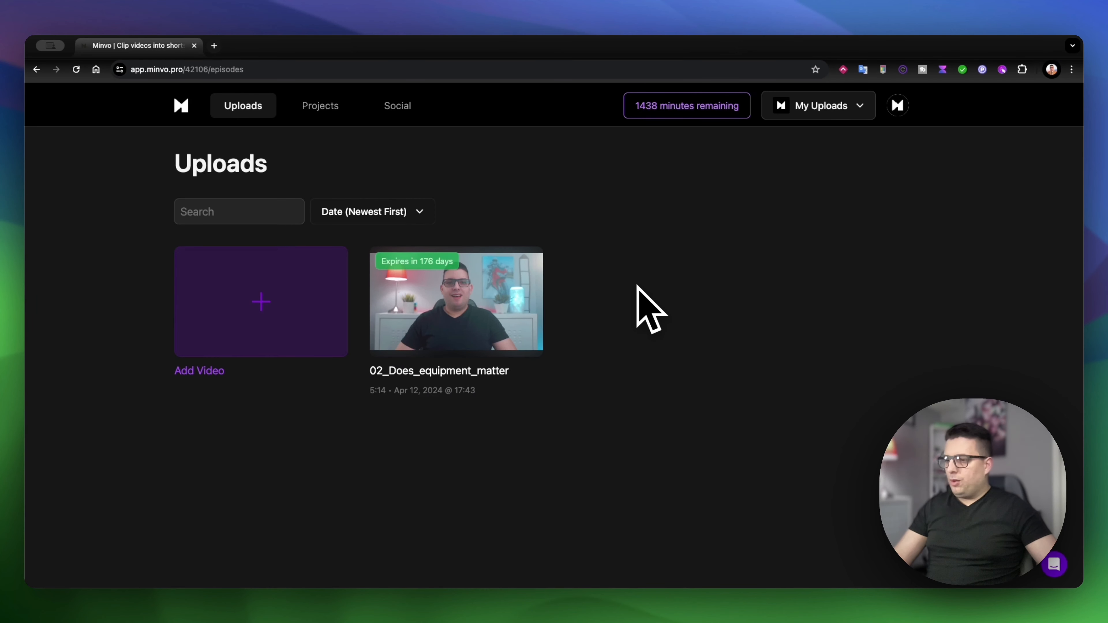
# Open the moments of the 02_Does_equipment_matter upload and review the suggested shorts through #5
pyautogui.moveTo(543, 291)
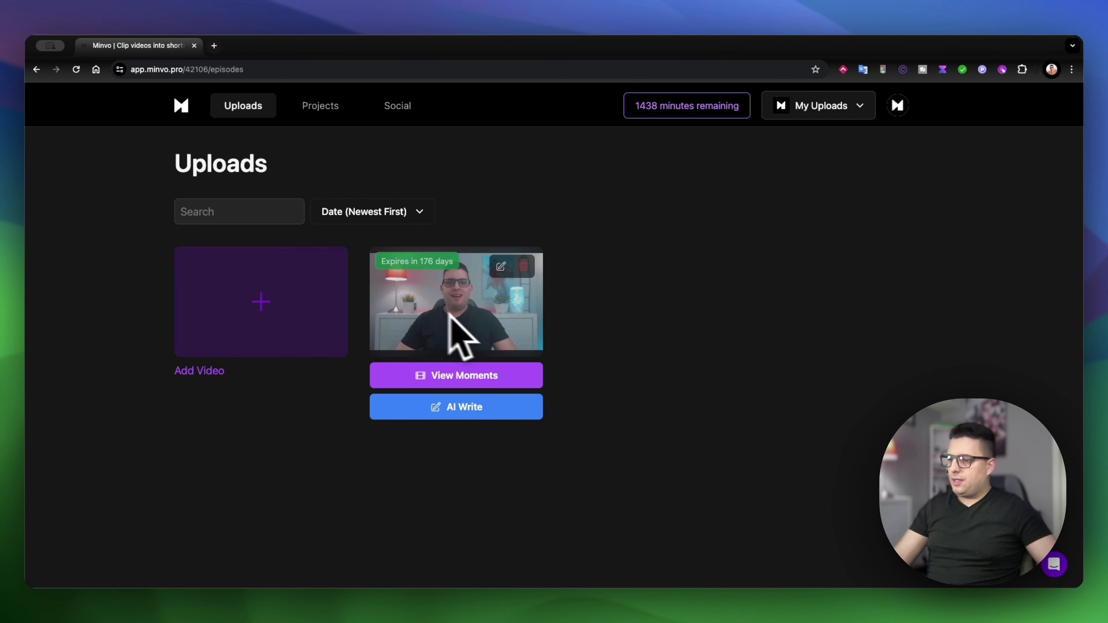
pyautogui.click(452, 375)
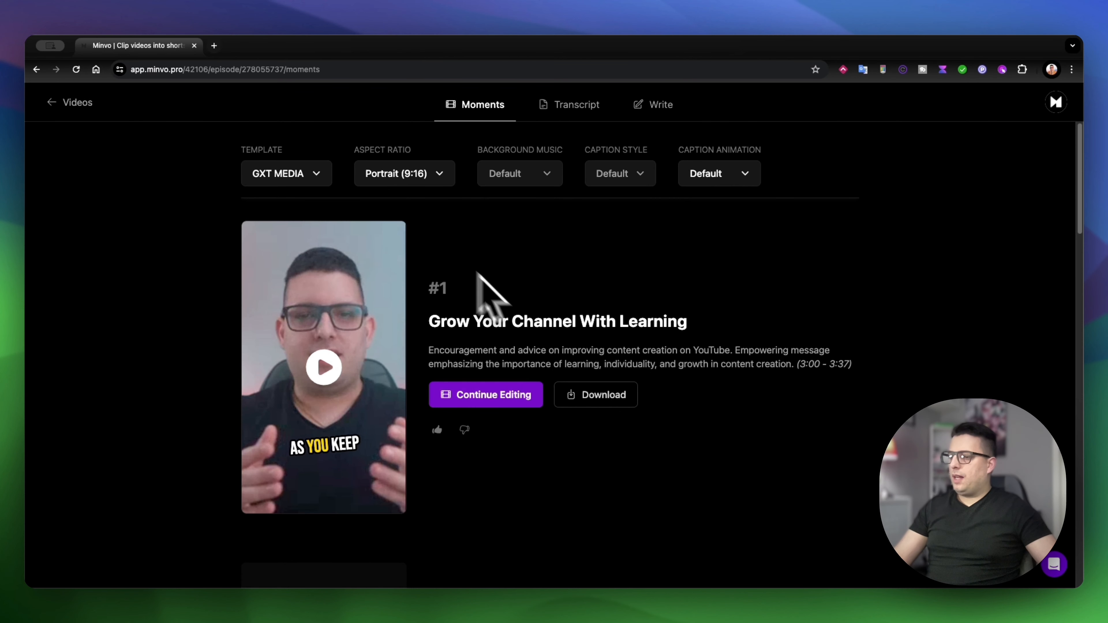
pyautogui.scroll(-5, 532, 323)
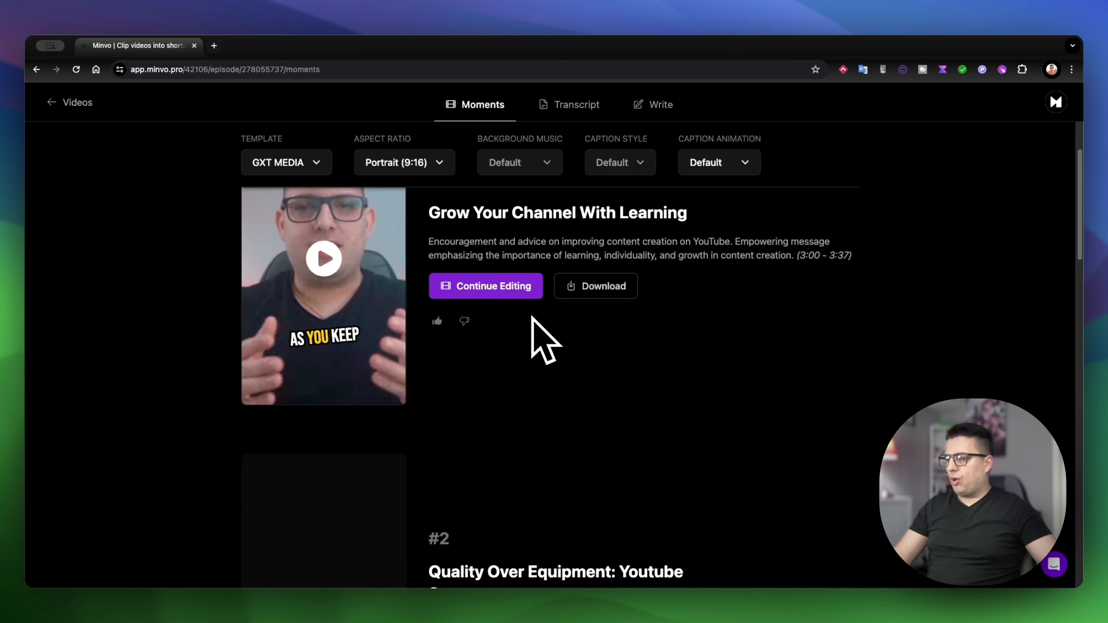
pyautogui.scroll(-20, 532, 317)
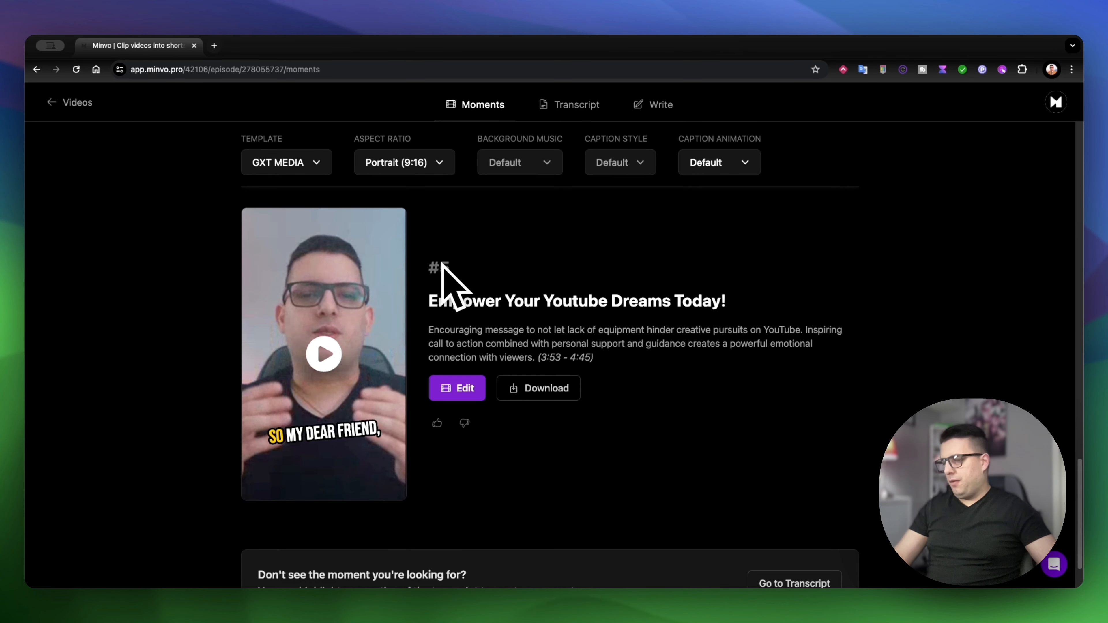
pyautogui.scroll(-2, 597, 345)
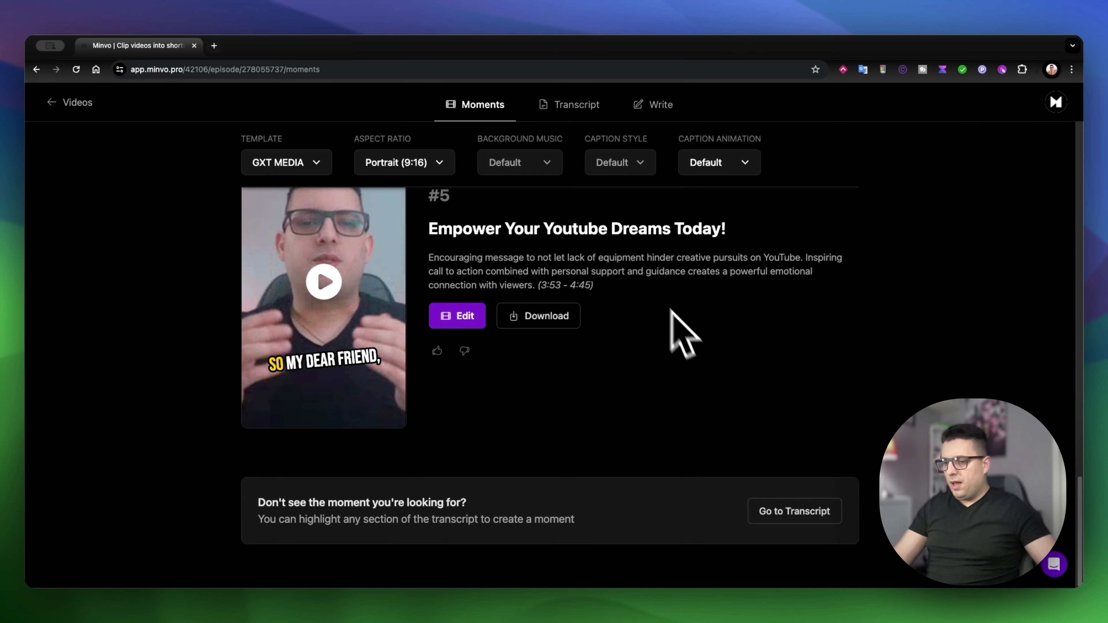
# Highlight the transcript from "Another important factor to consider" to "don't let it discourage you." as a moment, and return to the uploads
pyautogui.click(786, 519)
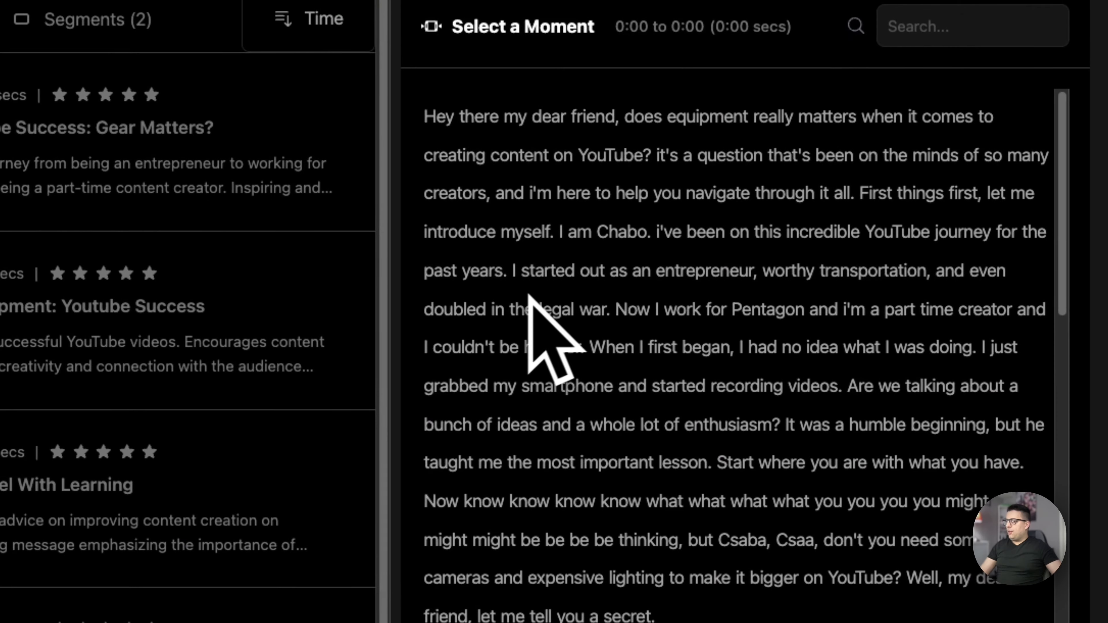
pyautogui.scroll(-10, 533, 328)
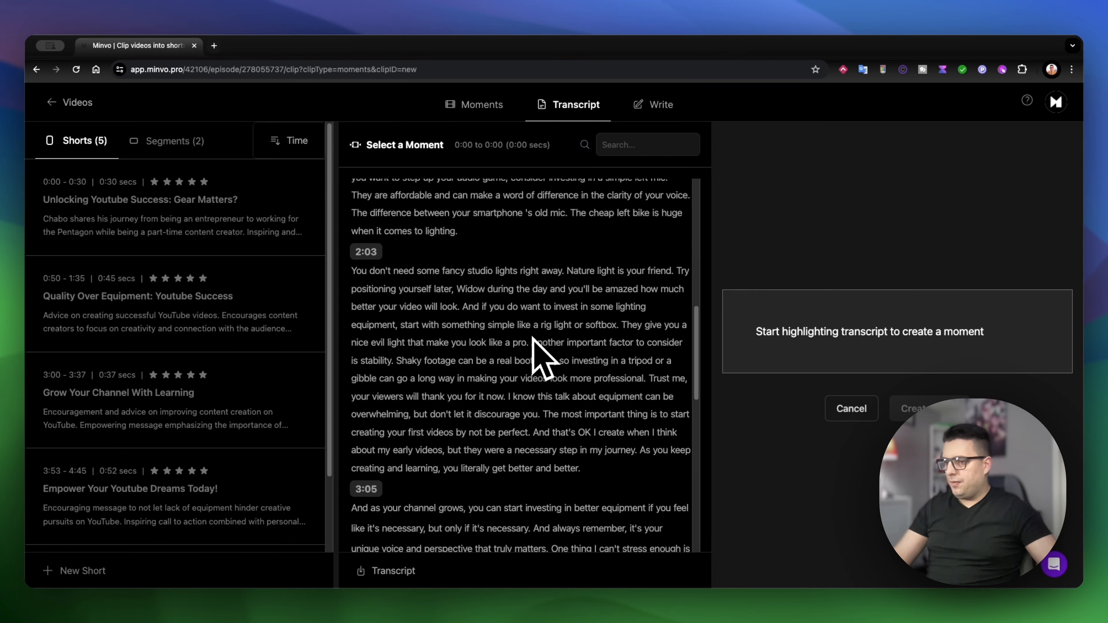
pyautogui.moveTo(533, 340); pyautogui.dragTo(609, 398)
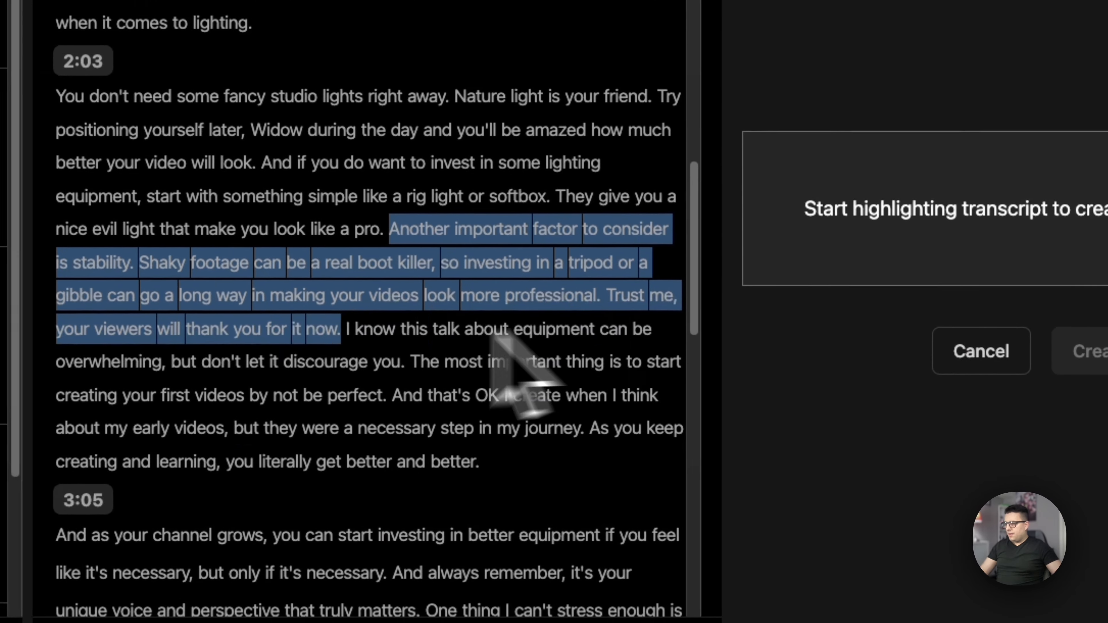
pyautogui.moveTo(493, 338); pyautogui.dragTo(412, 365)
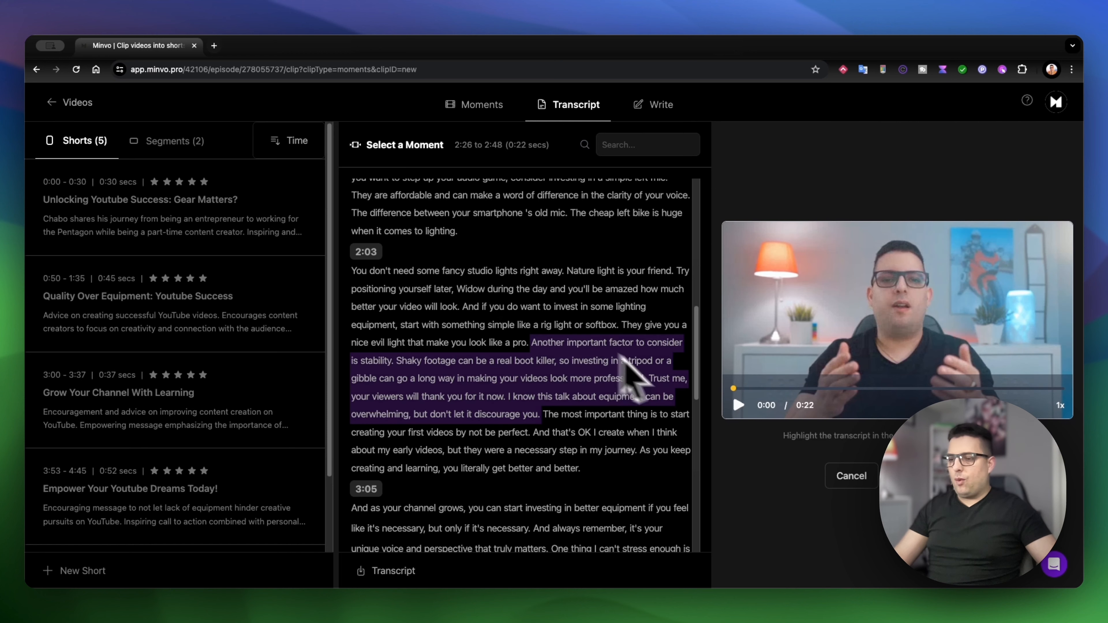
pyautogui.click(61, 103)
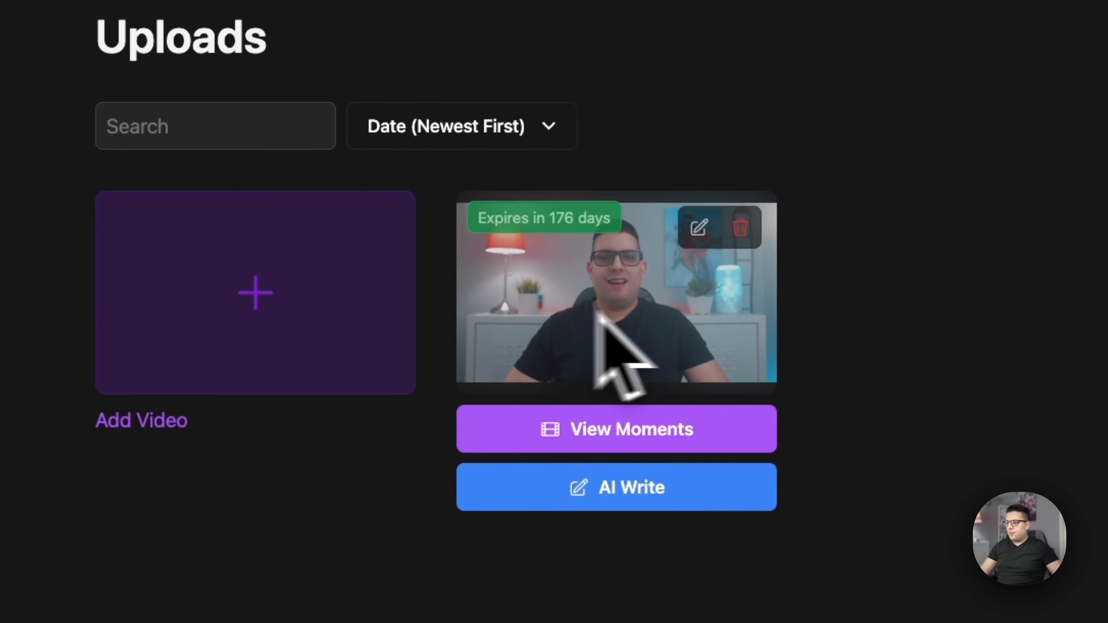
# Preview short #1, "Grow Your Channel With Learning", from the upload's moments and open it for editing
pyautogui.click(602, 317)
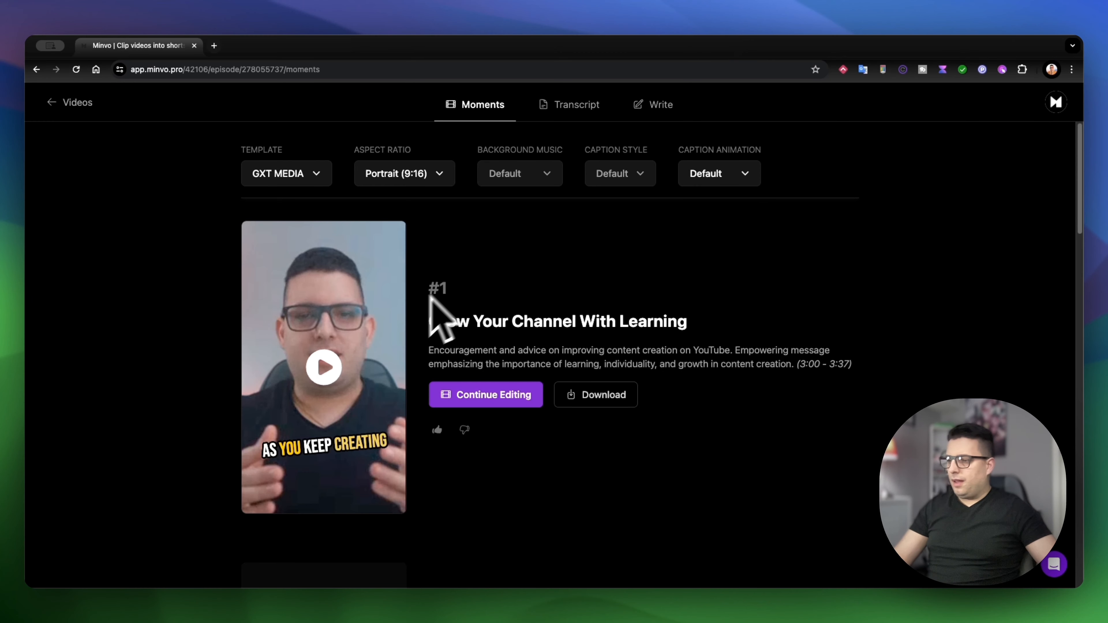
pyautogui.click(325, 368)
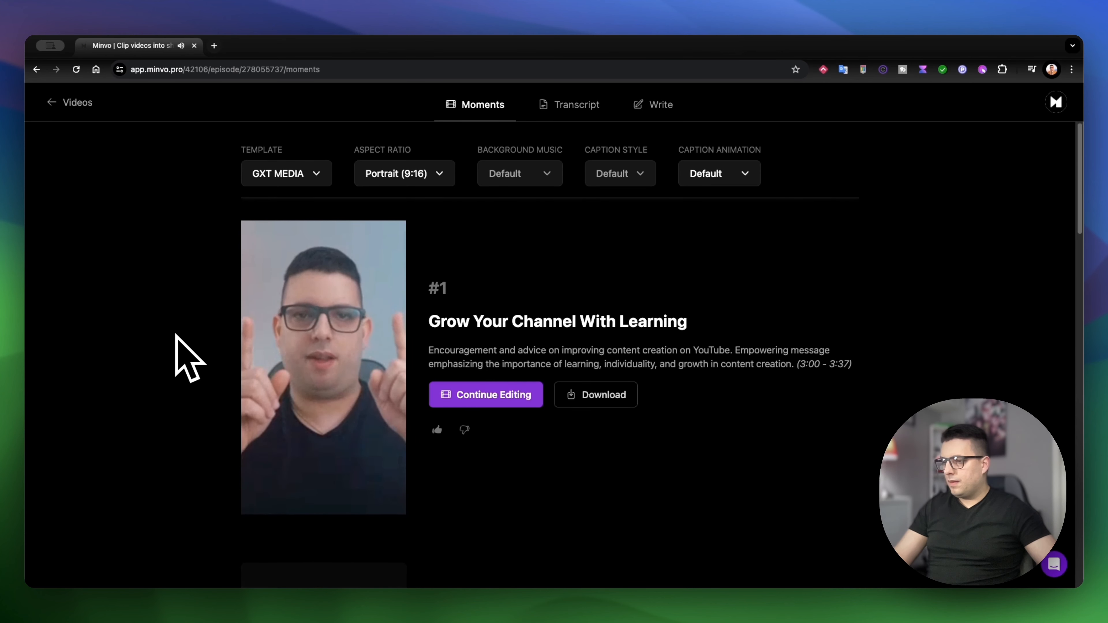
pyautogui.moveTo(257, 438)
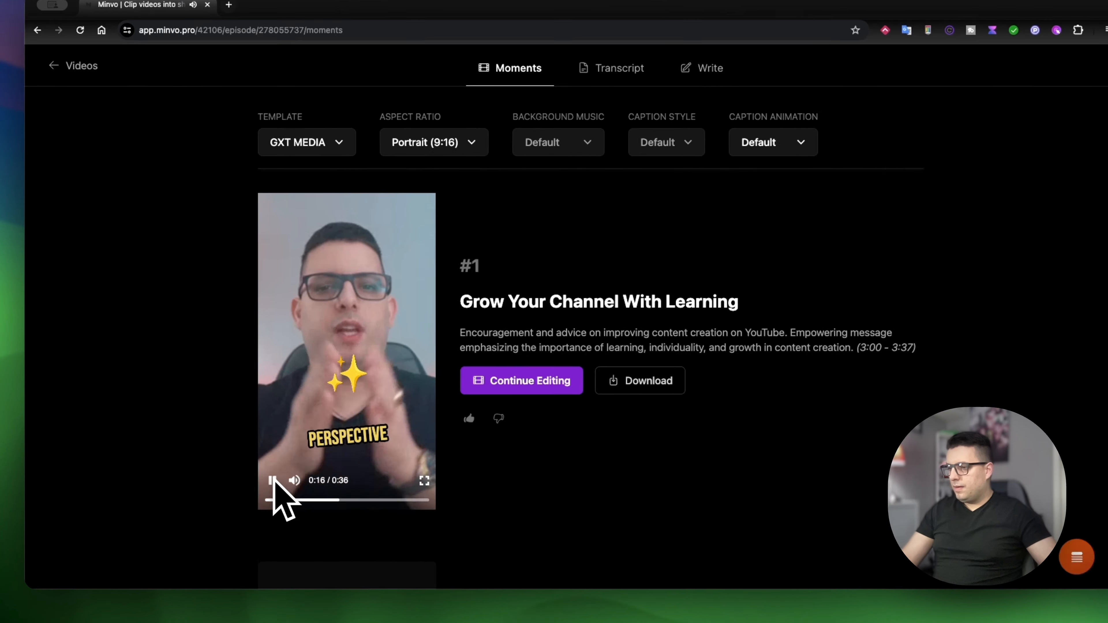
pyautogui.click(273, 480)
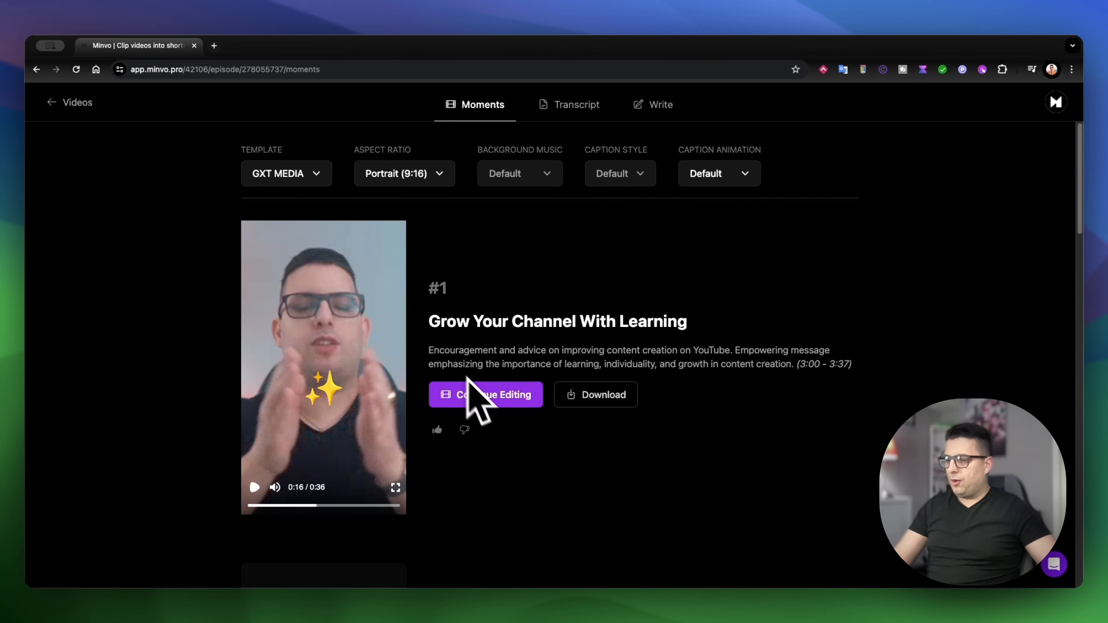
pyautogui.click(480, 393)
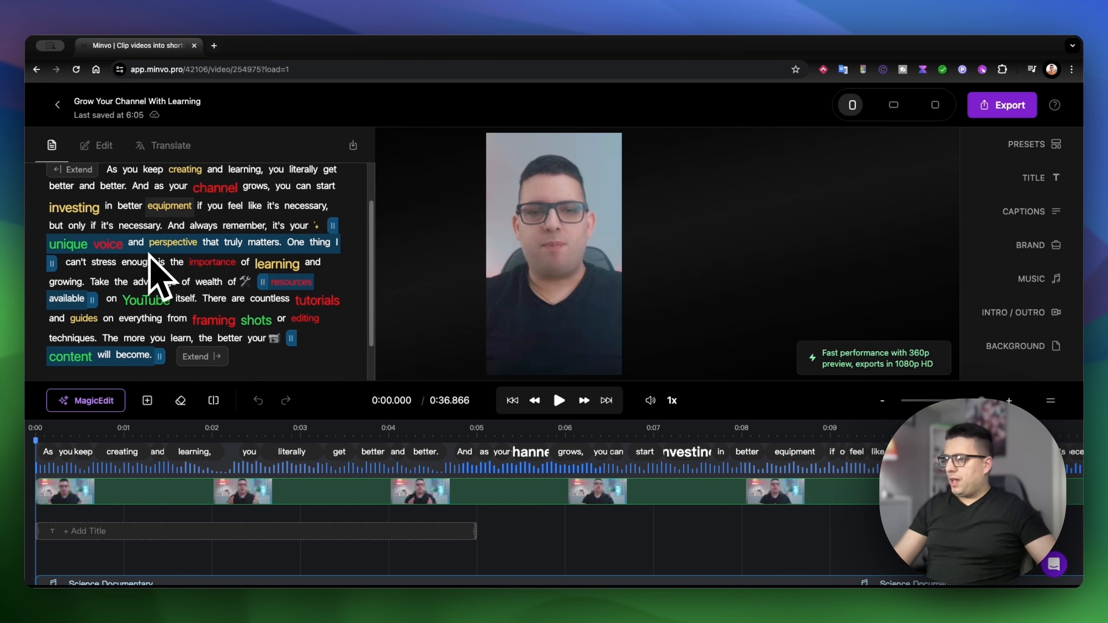
# Cut the transcript passage from "There are countless tutorials" to "techniques. The" and play the short from "resources" to check the cut
pyautogui.scroll(-3, 149, 256)
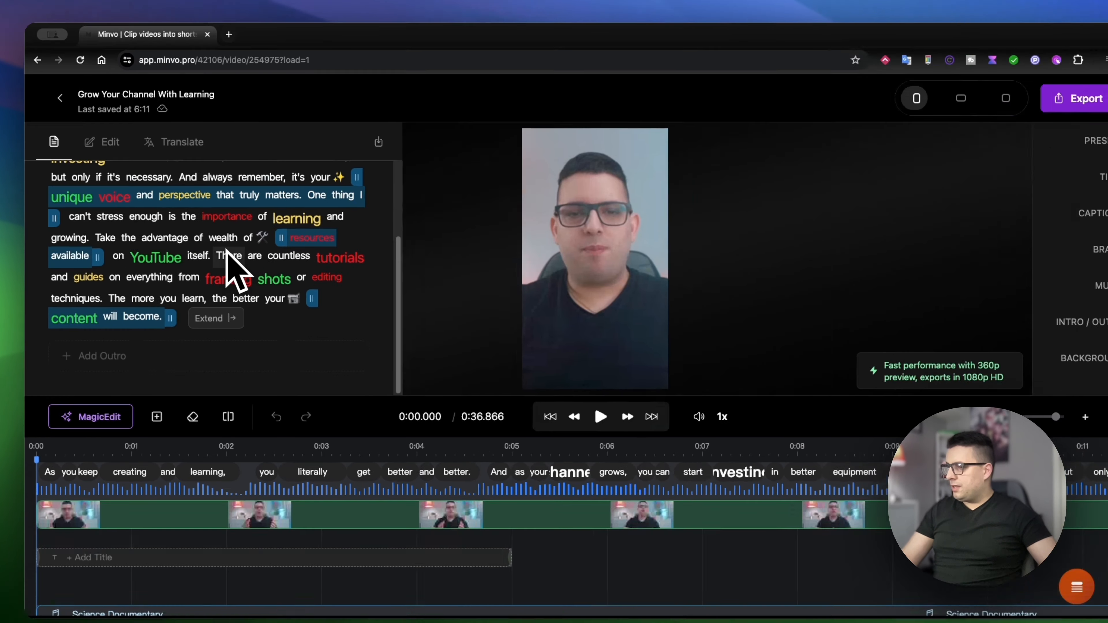
pyautogui.moveTo(208, 251); pyautogui.dragTo(144, 303)
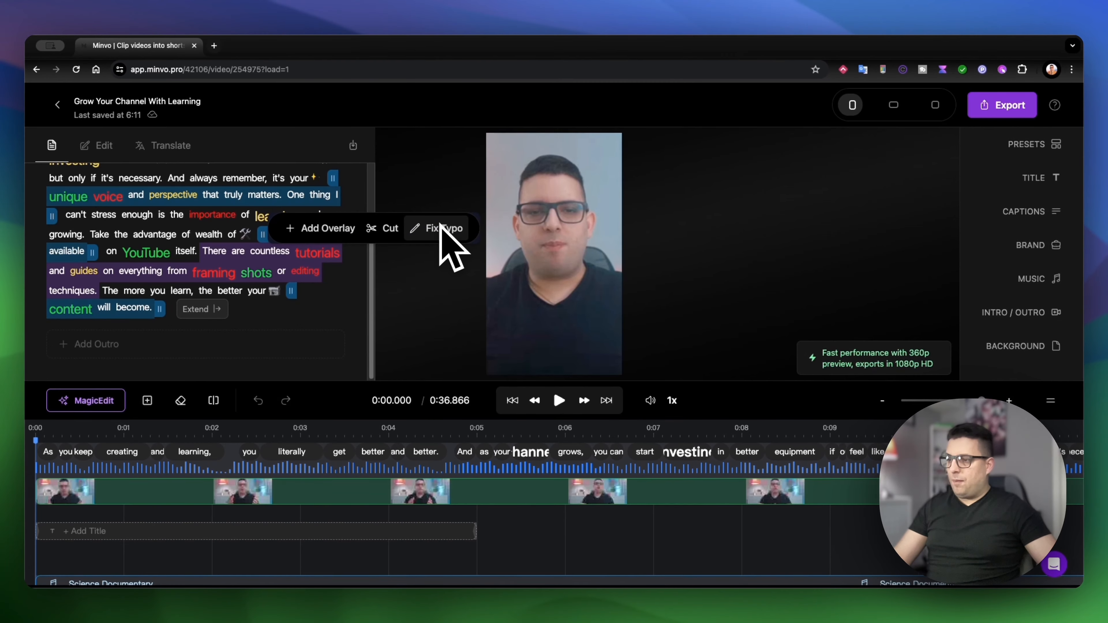
pyautogui.click(380, 225)
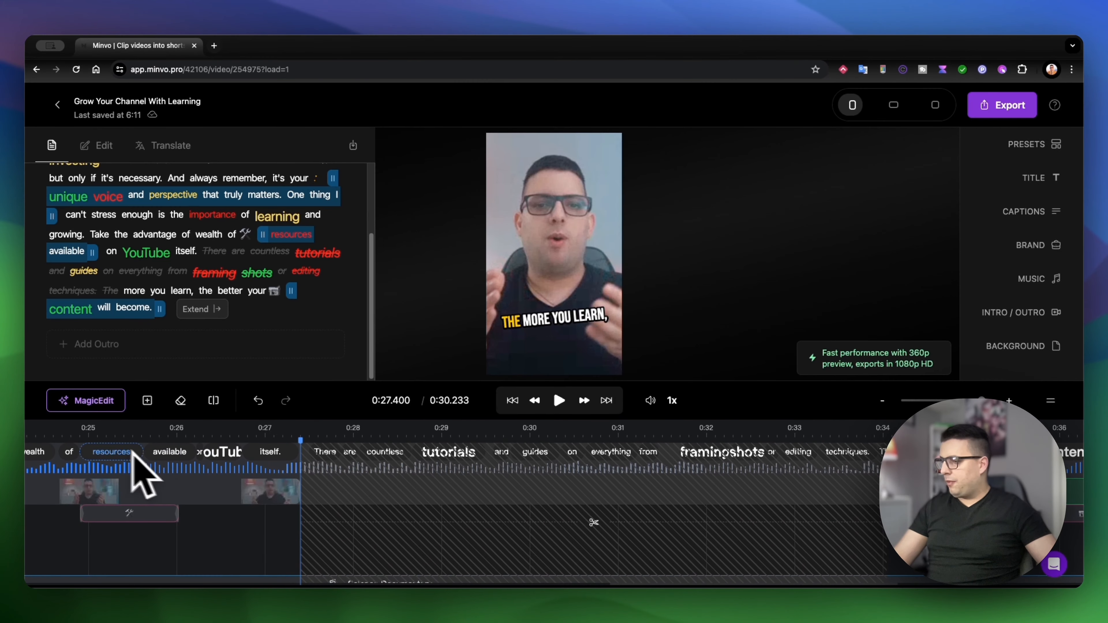
pyautogui.click(108, 437)
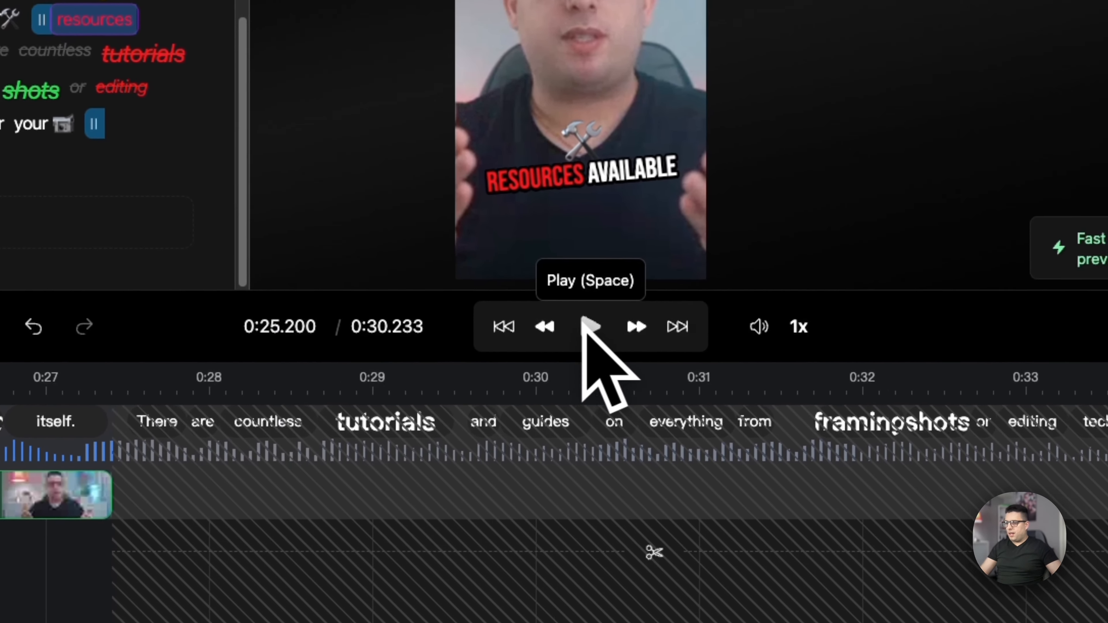
pyautogui.click(587, 326)
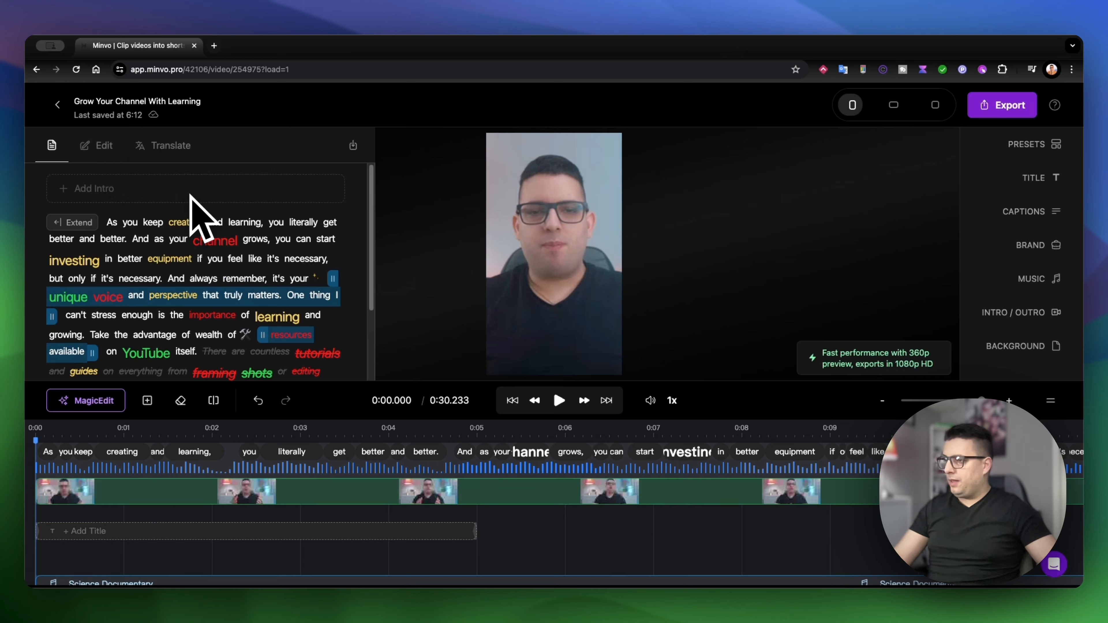
# Change "YouTube" to "You-Tube" in the 0:25 caption line and return to the transcript view
pyautogui.click(97, 146)
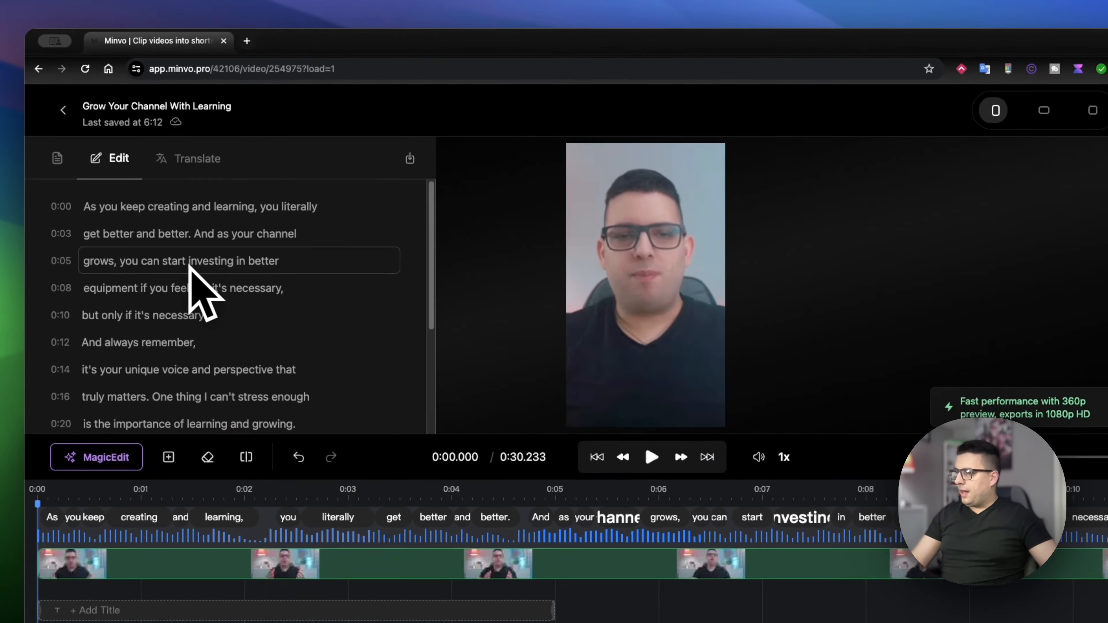
pyautogui.scroll(-3, 309, 442)
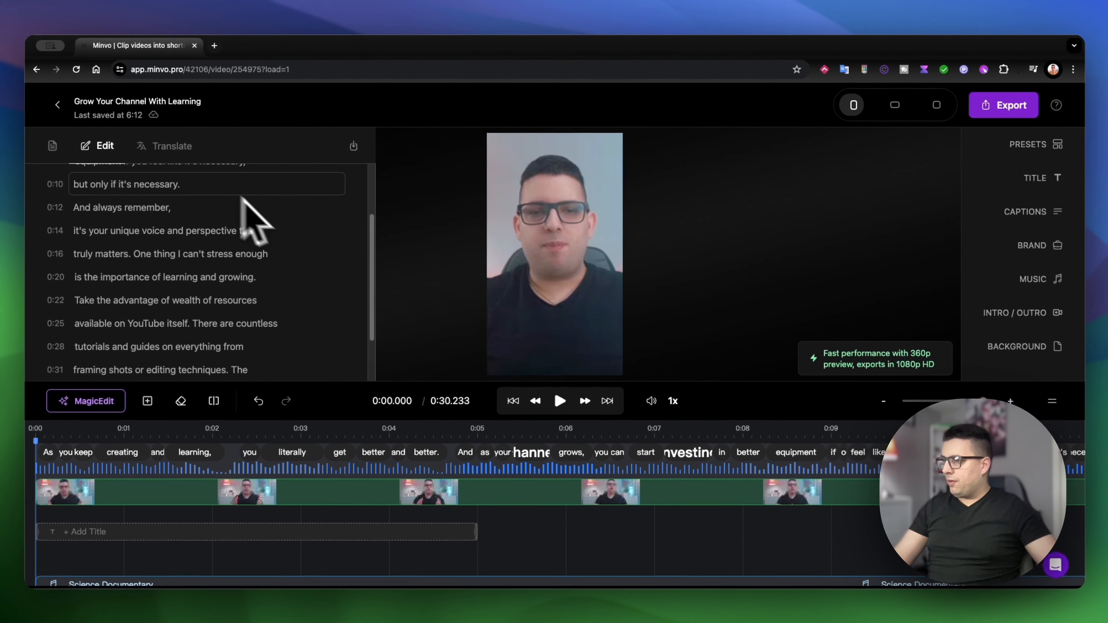
pyautogui.scroll(2, 174, 232)
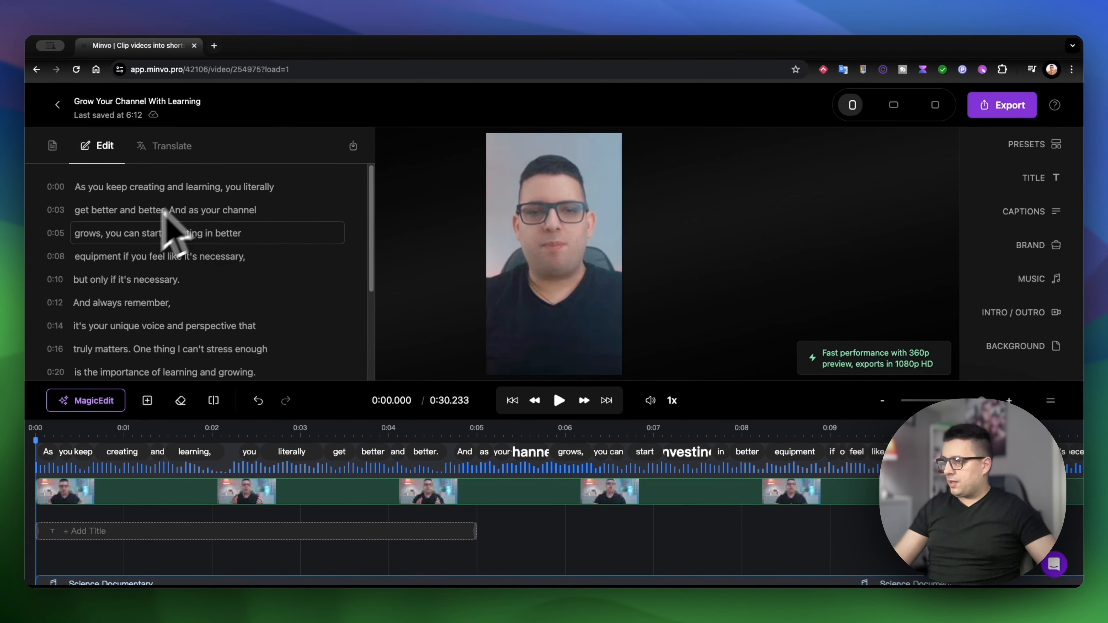
pyautogui.scroll(-3, 160, 262)
pyautogui.click(146, 298)
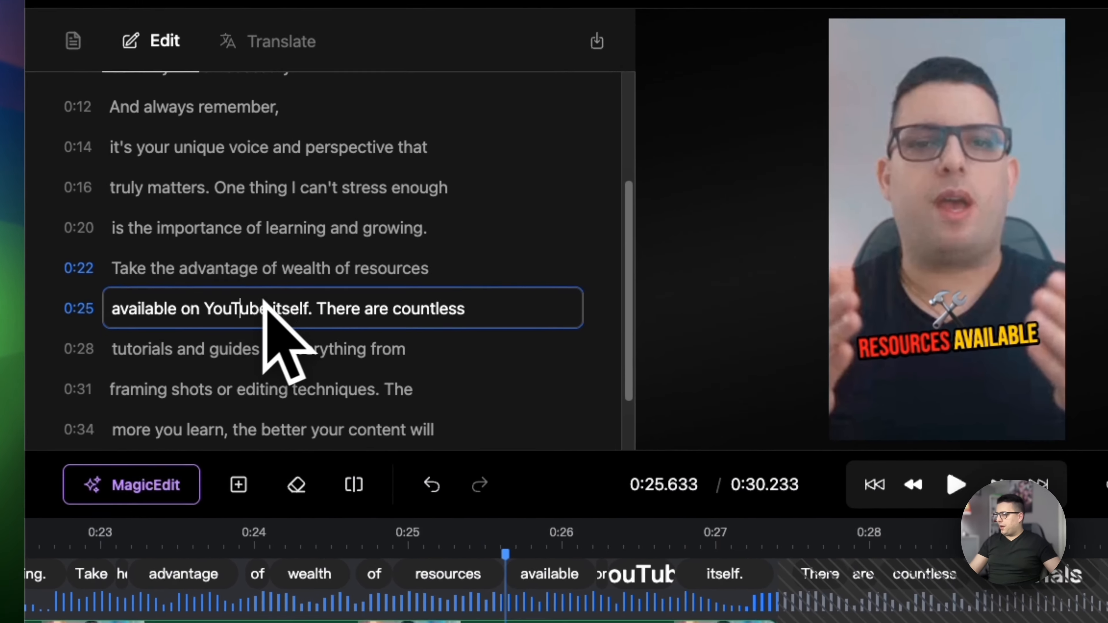
pyautogui.write('-')
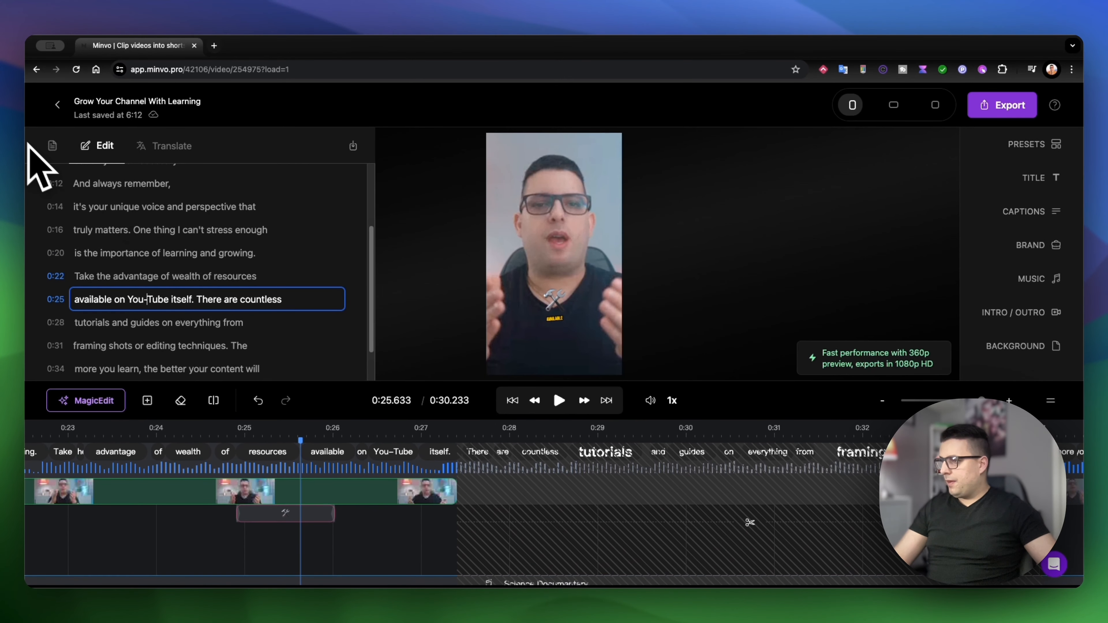
pyautogui.click(40, 142)
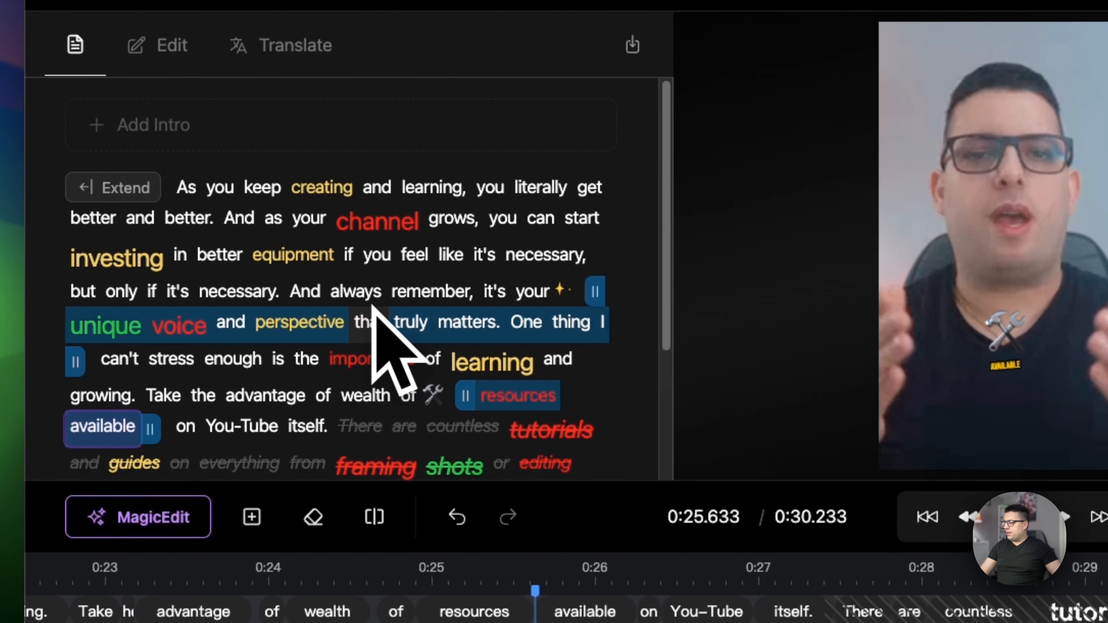
# Play the short from "Take the advantage" through the cut passage to check the edits, and view the MagicEdit options
pyautogui.scroll(-4, 380, 323)
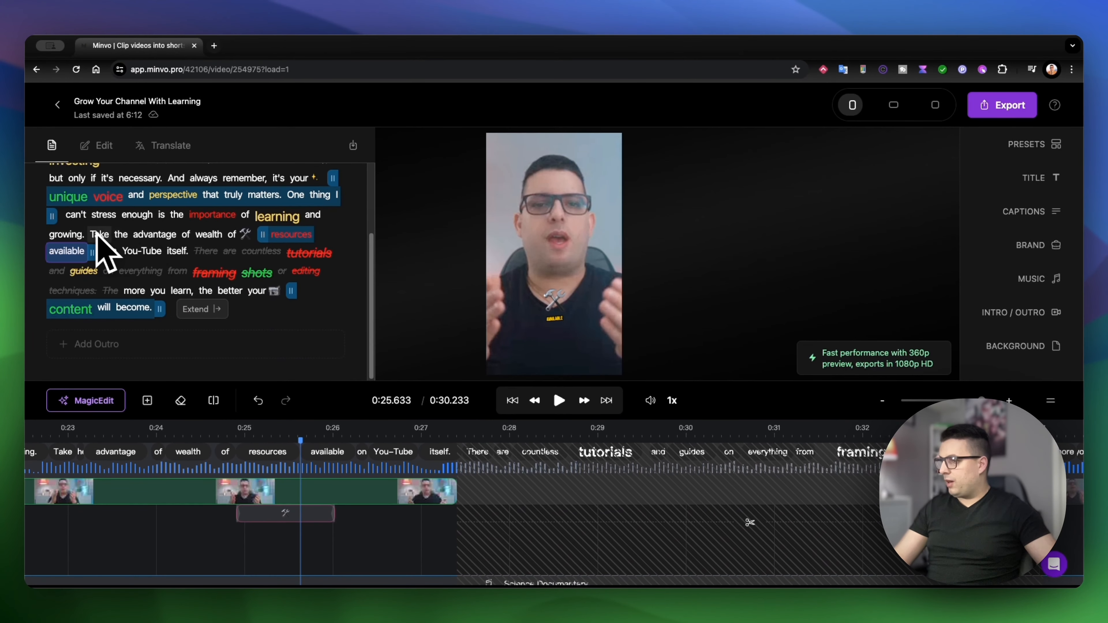
pyautogui.click(98, 234)
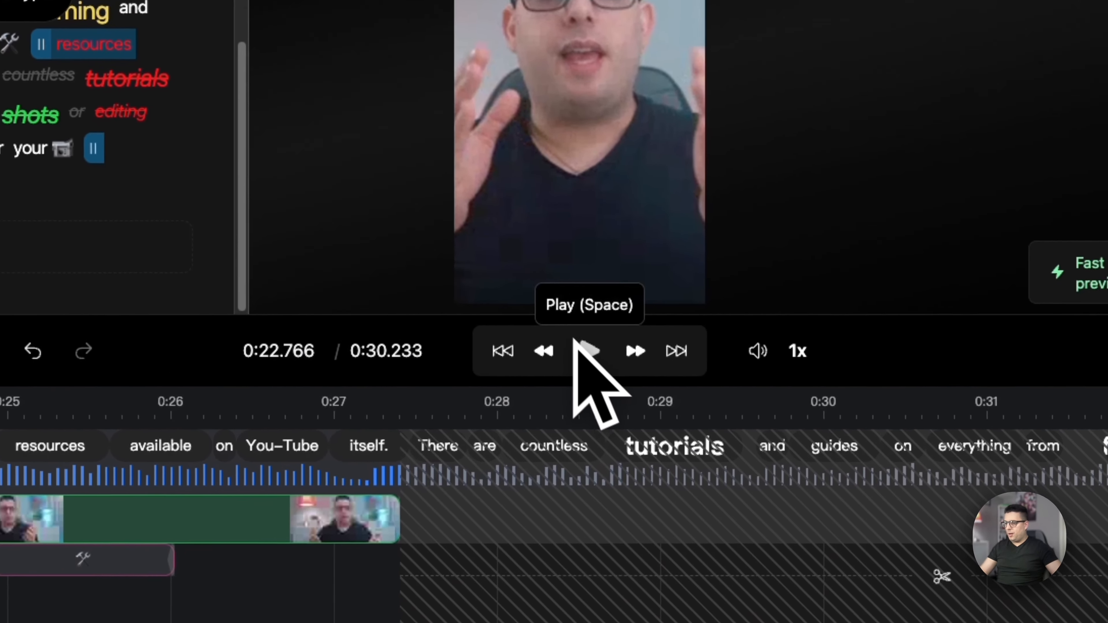
pyautogui.click(559, 400)
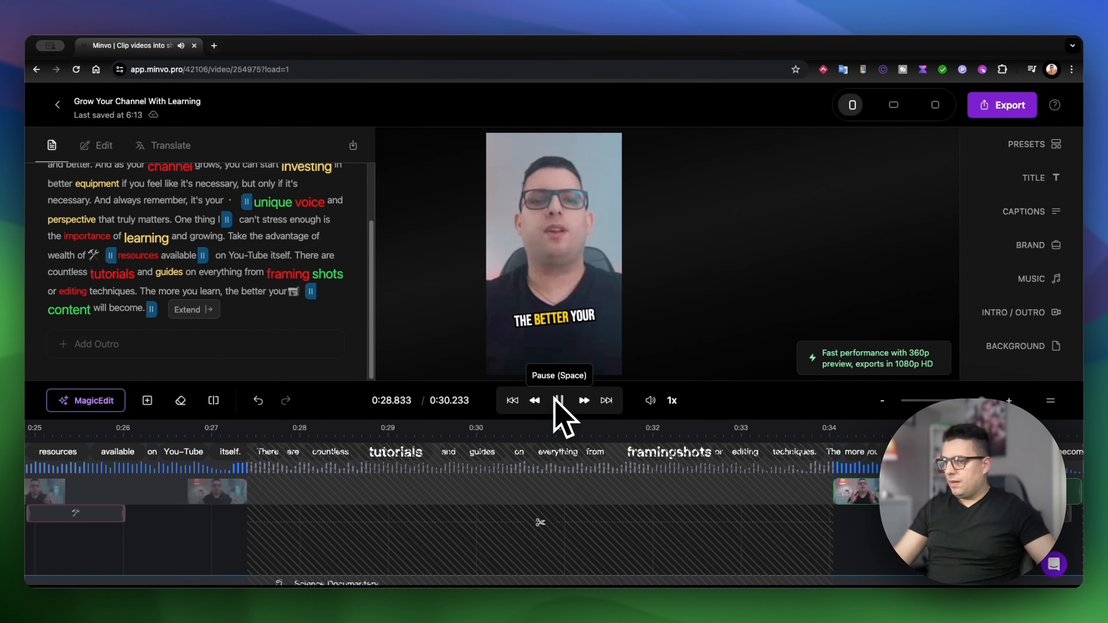
pyautogui.click(558, 400)
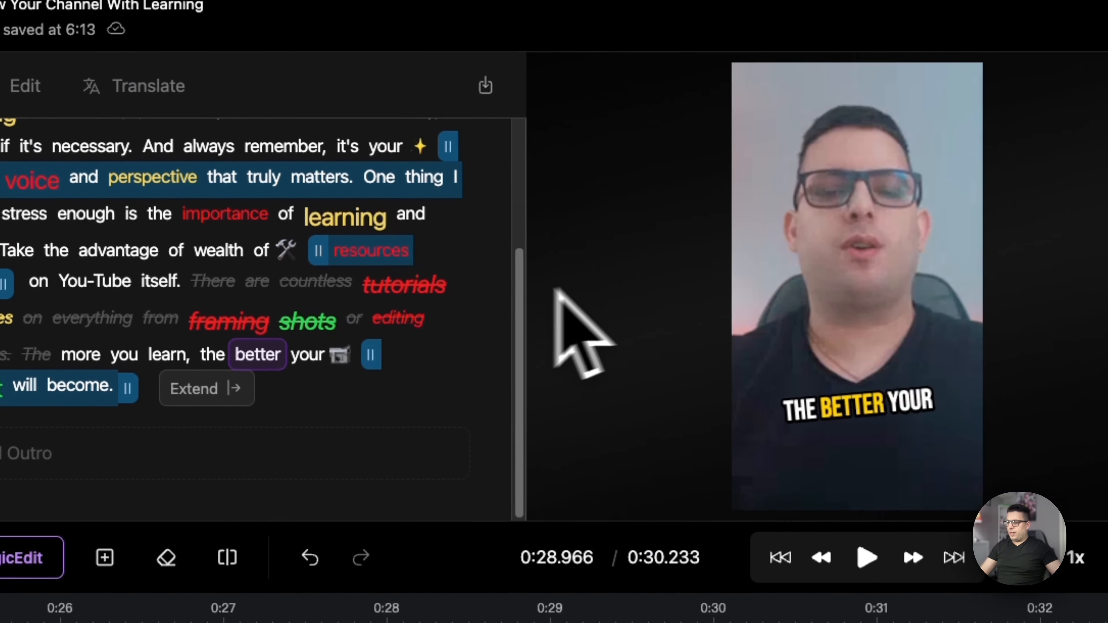
pyautogui.scroll(5, 306, 281)
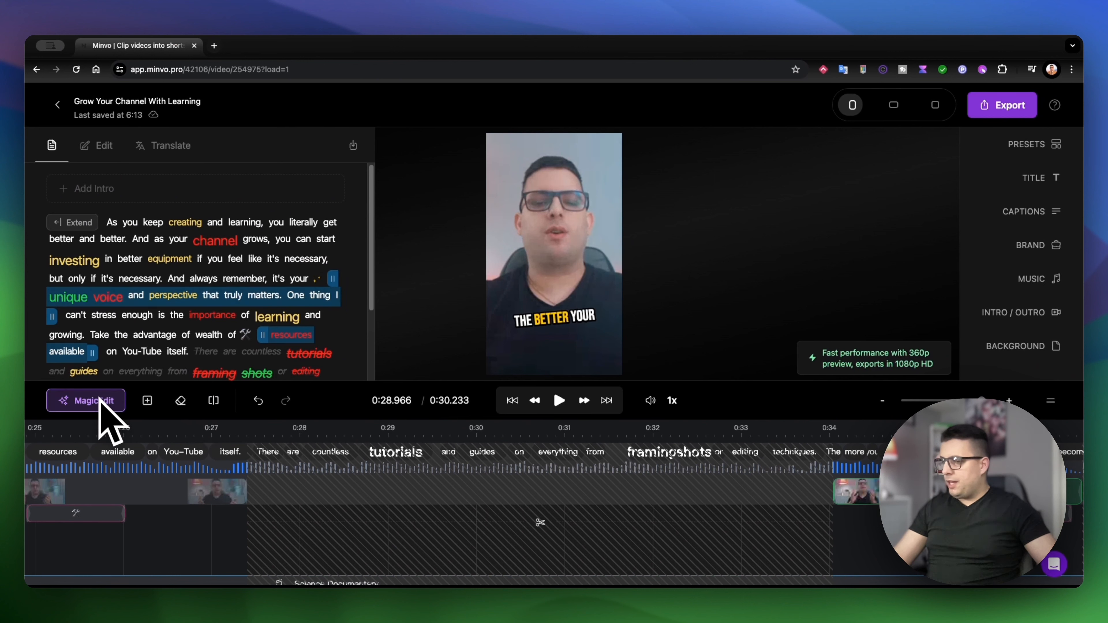
pyautogui.click(100, 401)
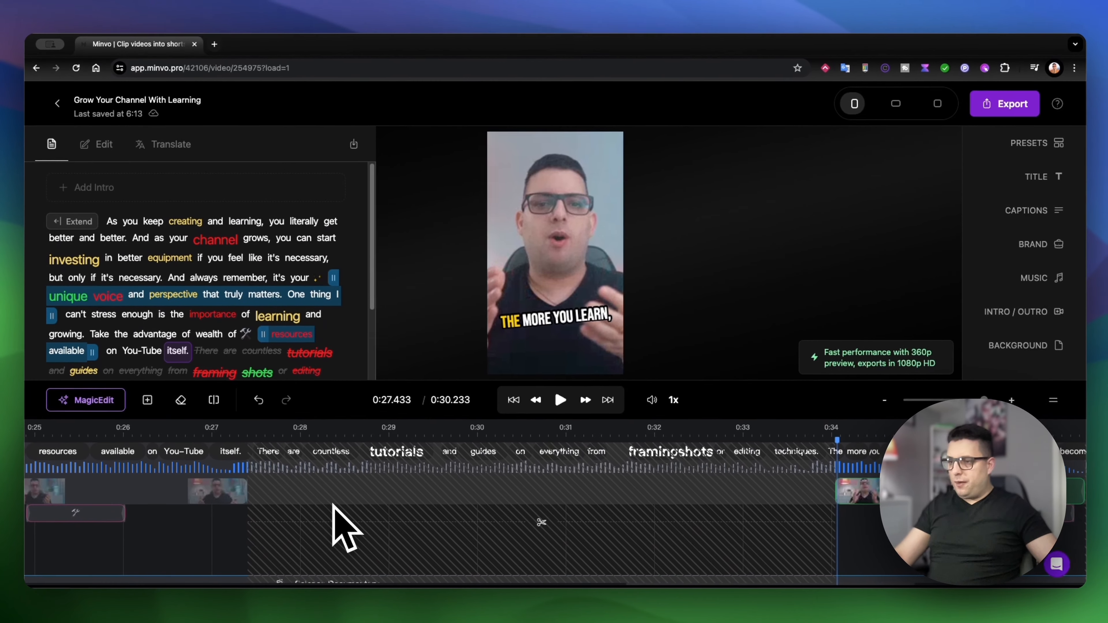
# Trim the end of the short's final clip to about 0:36.7 and drag out the start of the overlay on "content" to begin earlier
pyautogui.hscroll(-1, 332, 506)
pyautogui.hscroll(6, 331, 505)
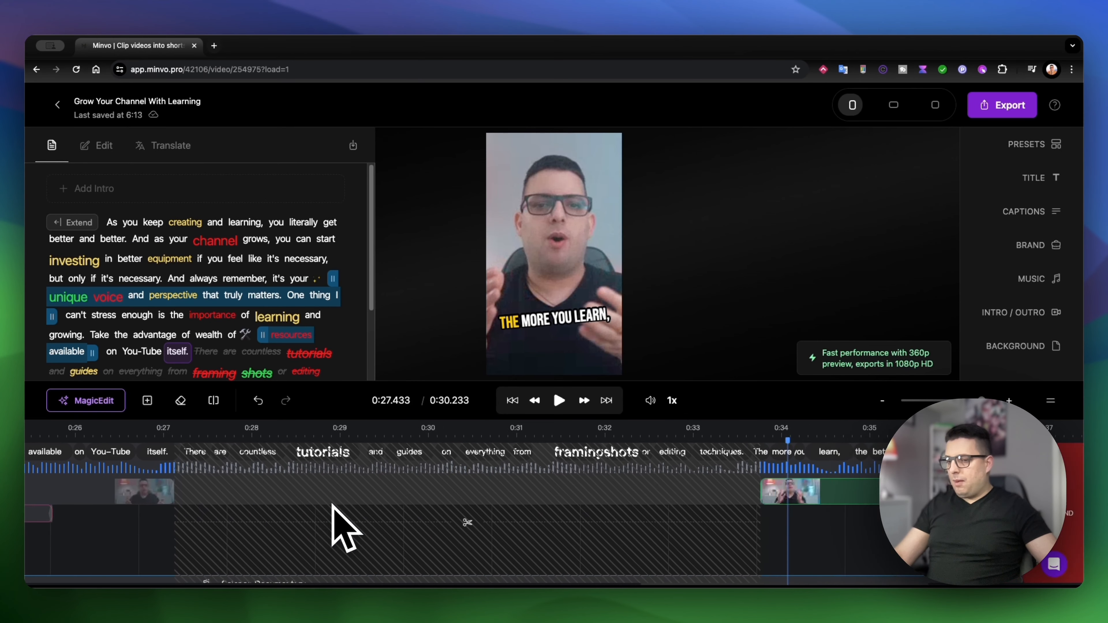
pyautogui.hscroll(2, 331, 505)
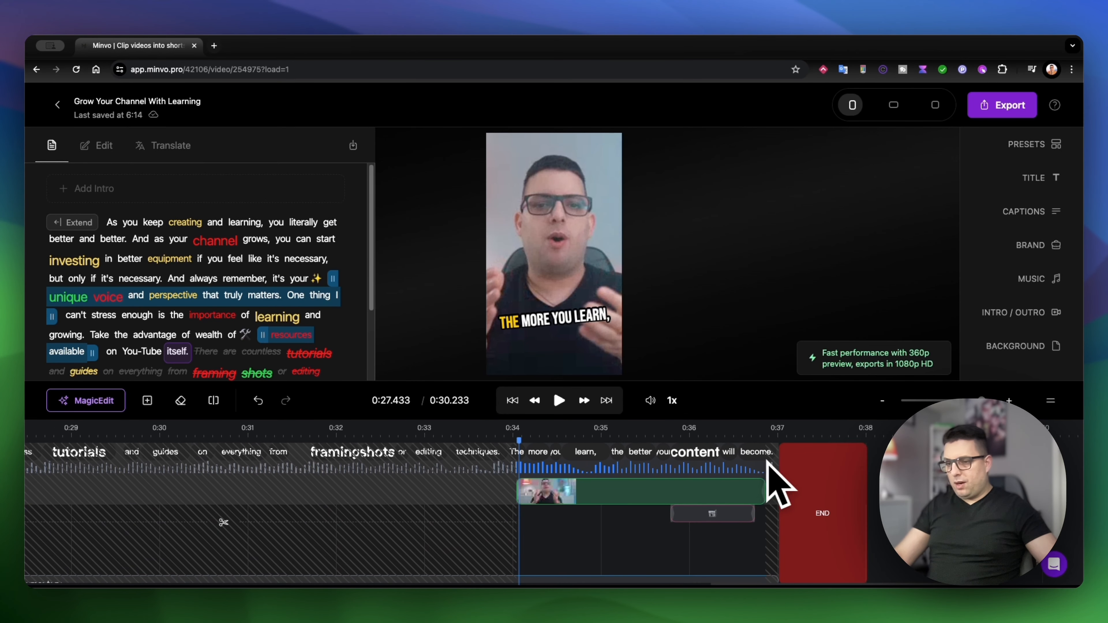
pyautogui.click(763, 480)
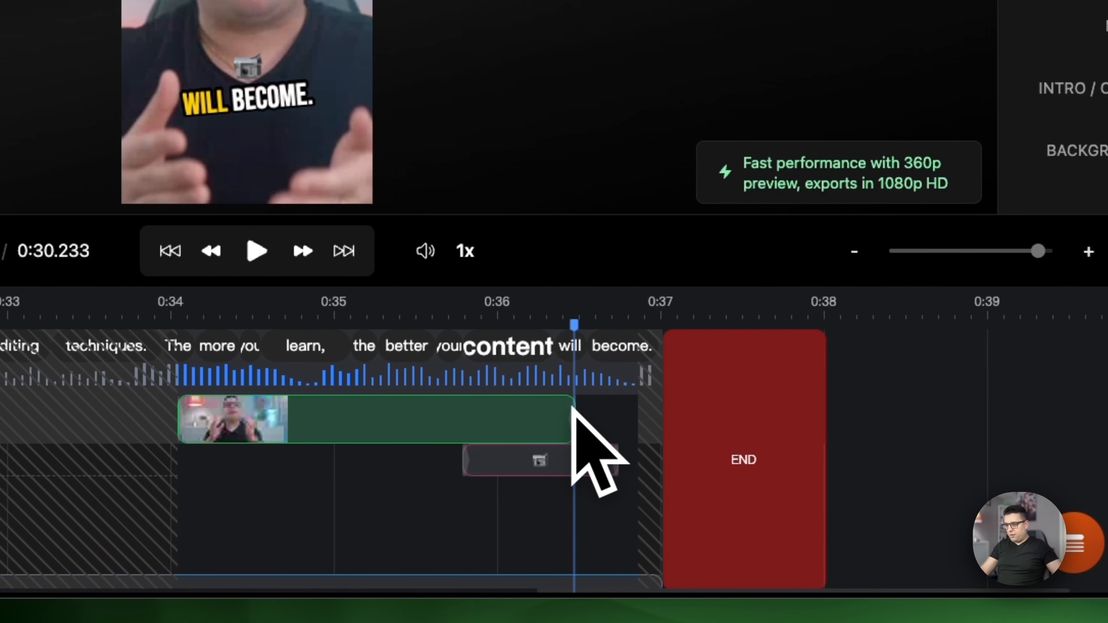
pyautogui.moveTo(593, 408); pyautogui.dragTo(563, 410)
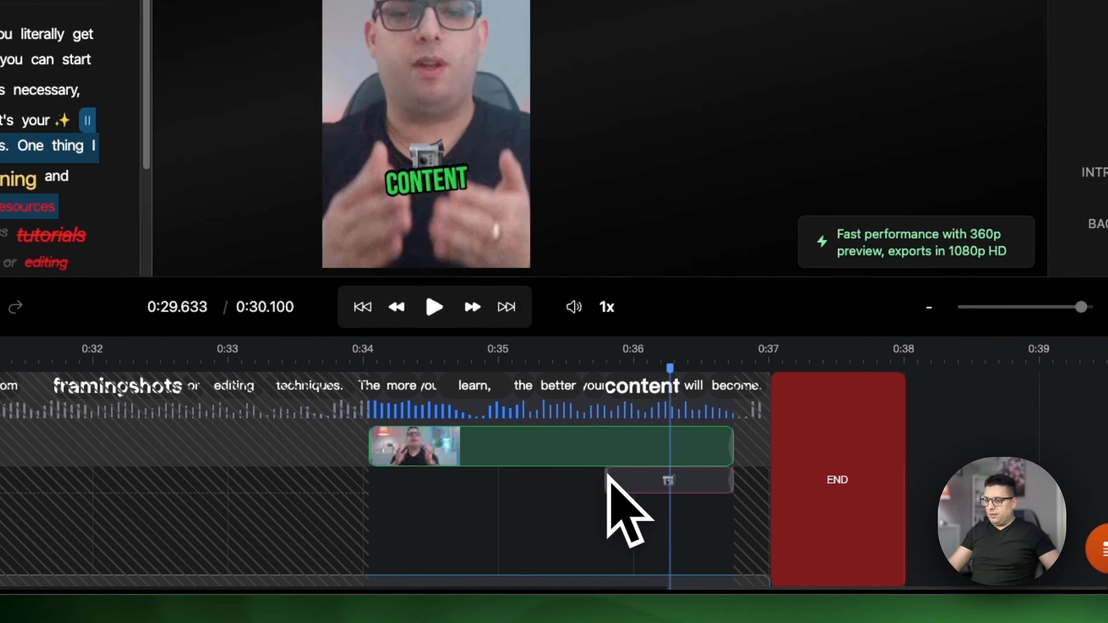
pyautogui.moveTo(607, 475); pyautogui.dragTo(543, 465)
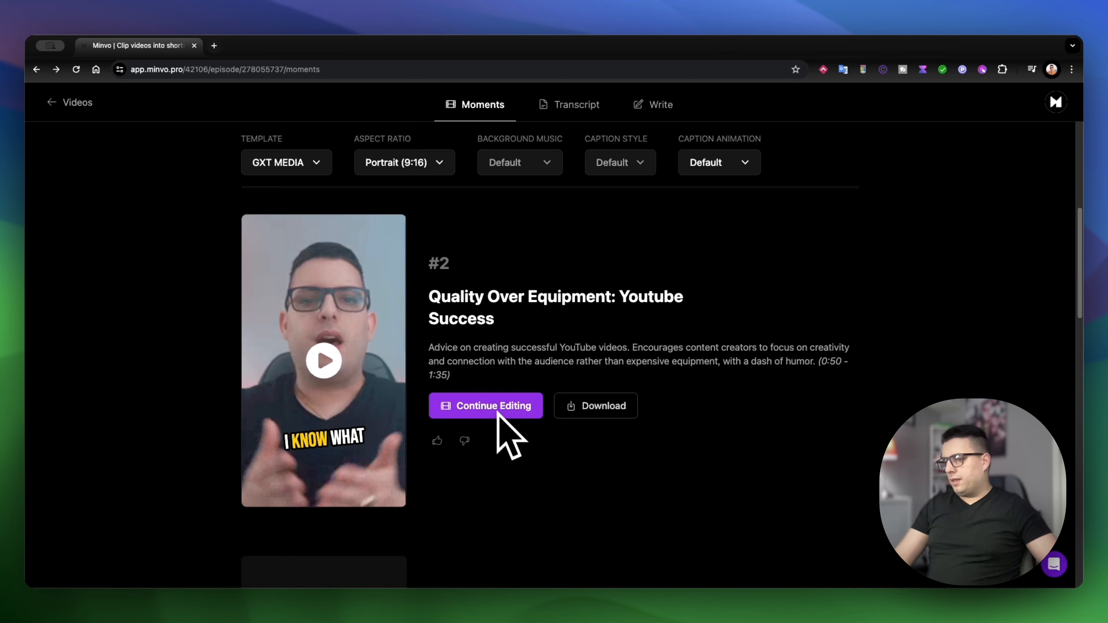
# Open short #2, "Quality Over Equipment: Youtube Success", for editing and add a thinking-face emoji to the transcript word "thinking"
pyautogui.click(495, 406)
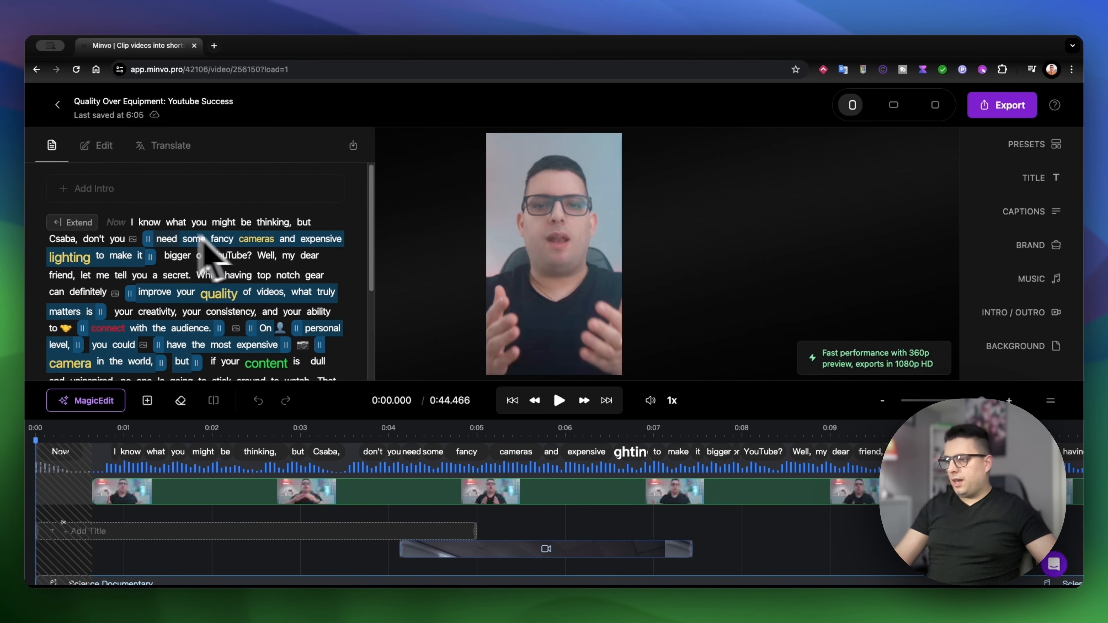
pyautogui.click(261, 222)
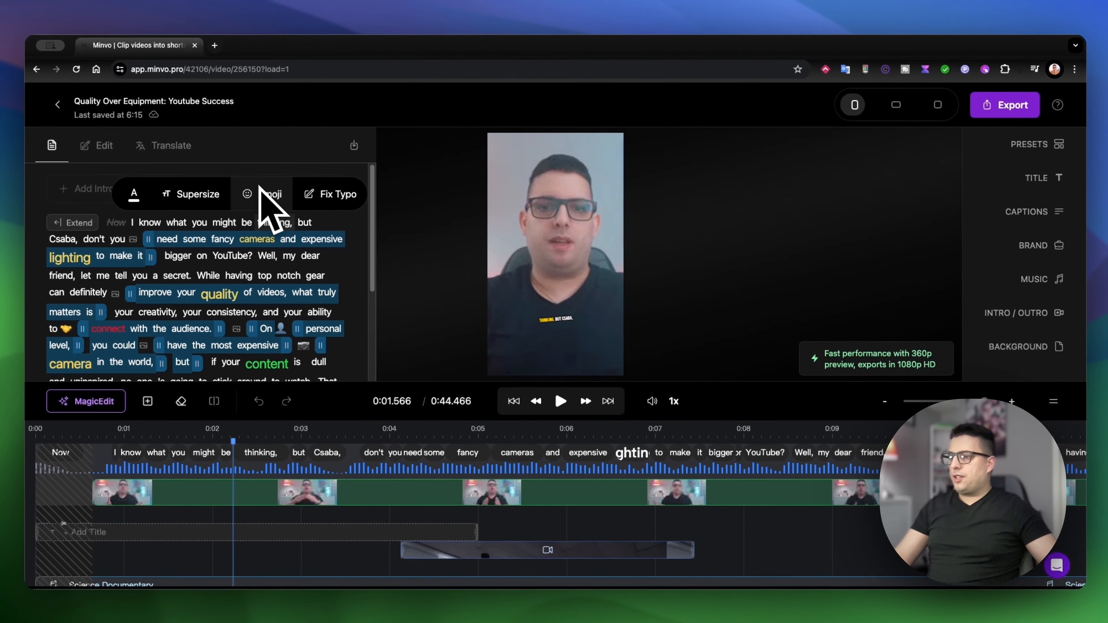
pyautogui.click(260, 188)
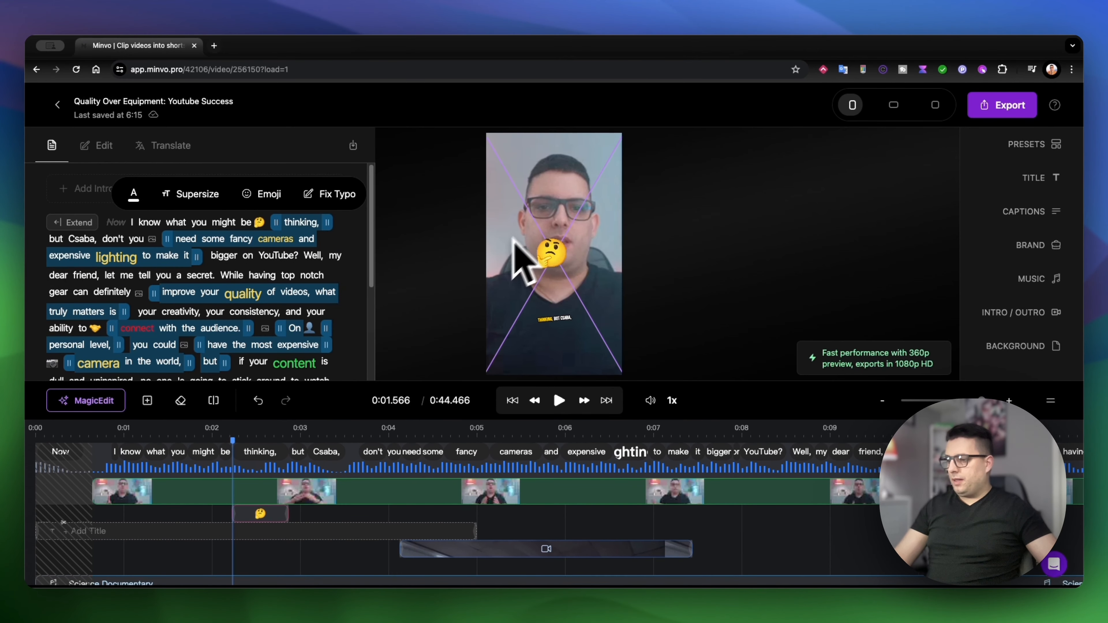
# Play the short from about 0:01 past "thinking" to check the new emoji, and start its export
pyautogui.click(116, 429)
pyautogui.click(555, 397)
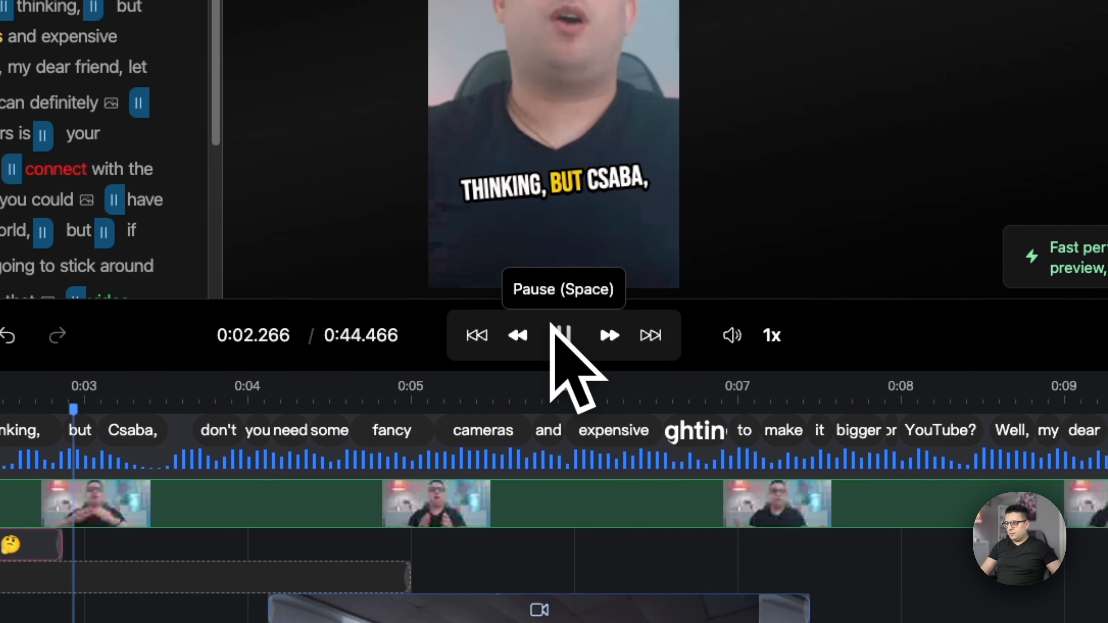
pyautogui.click(557, 334)
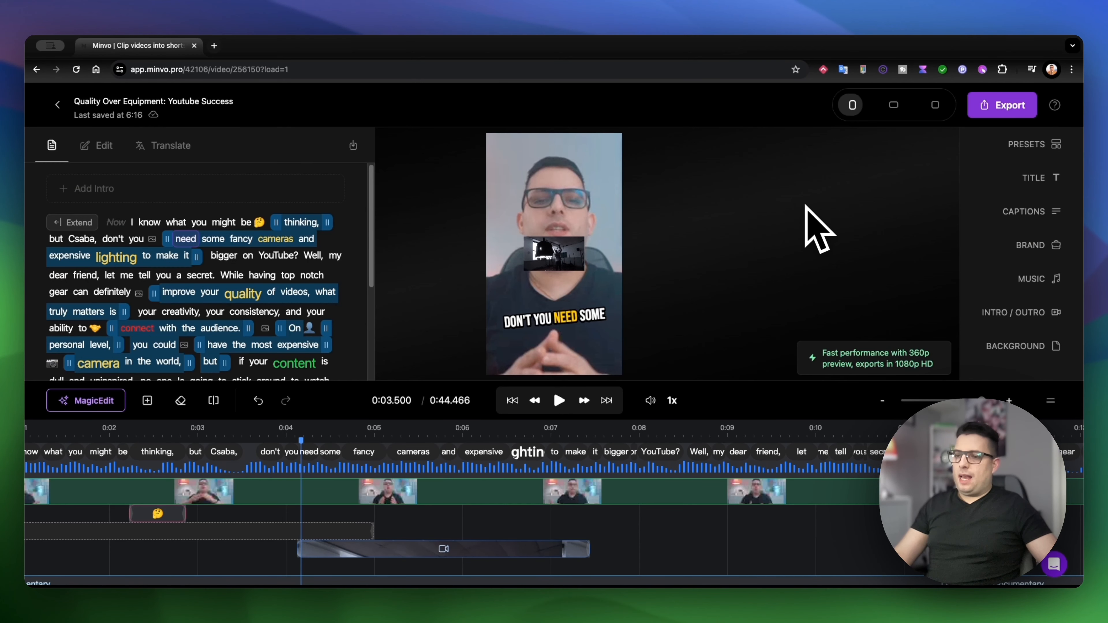
pyautogui.click(1002, 104)
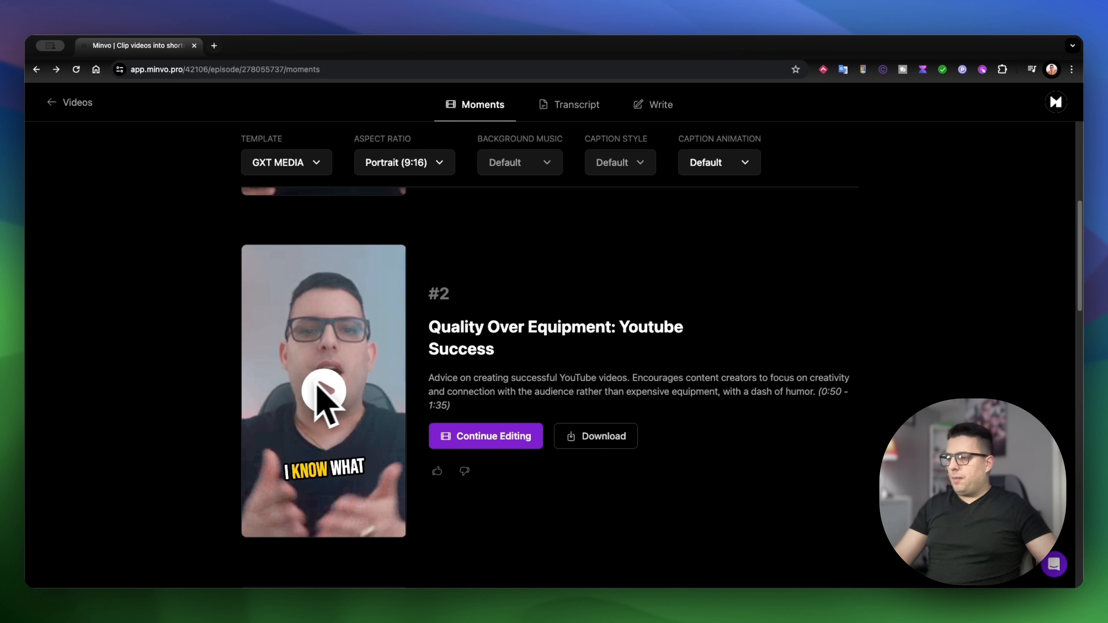
# Preview short #2 in the upload's moments list and pause it at 0:11
pyautogui.click(325, 390)
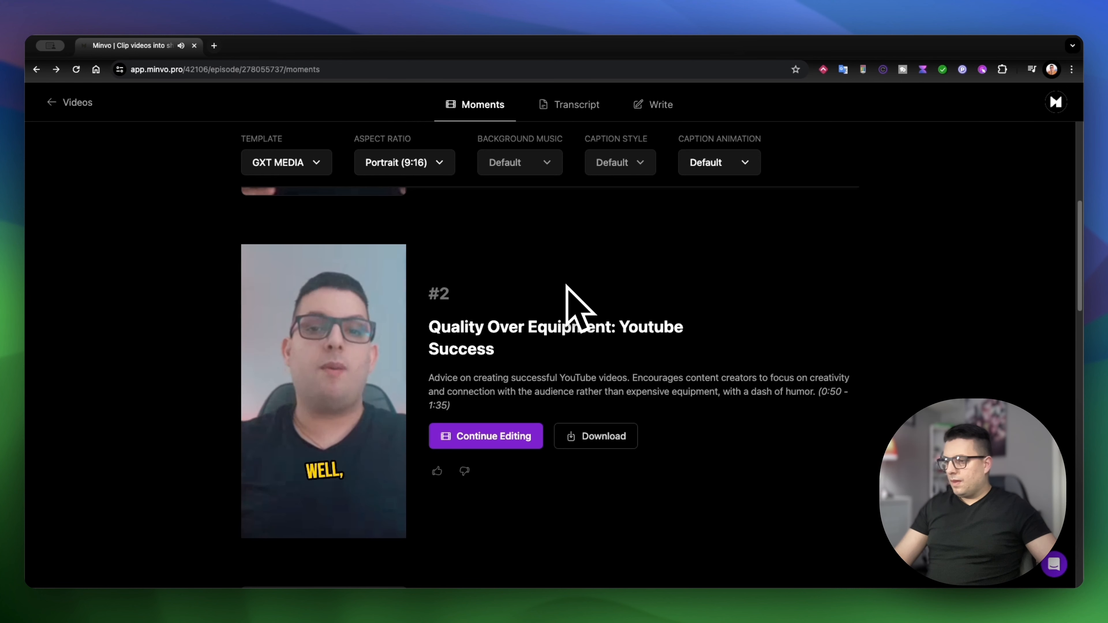
pyautogui.moveTo(301, 493)
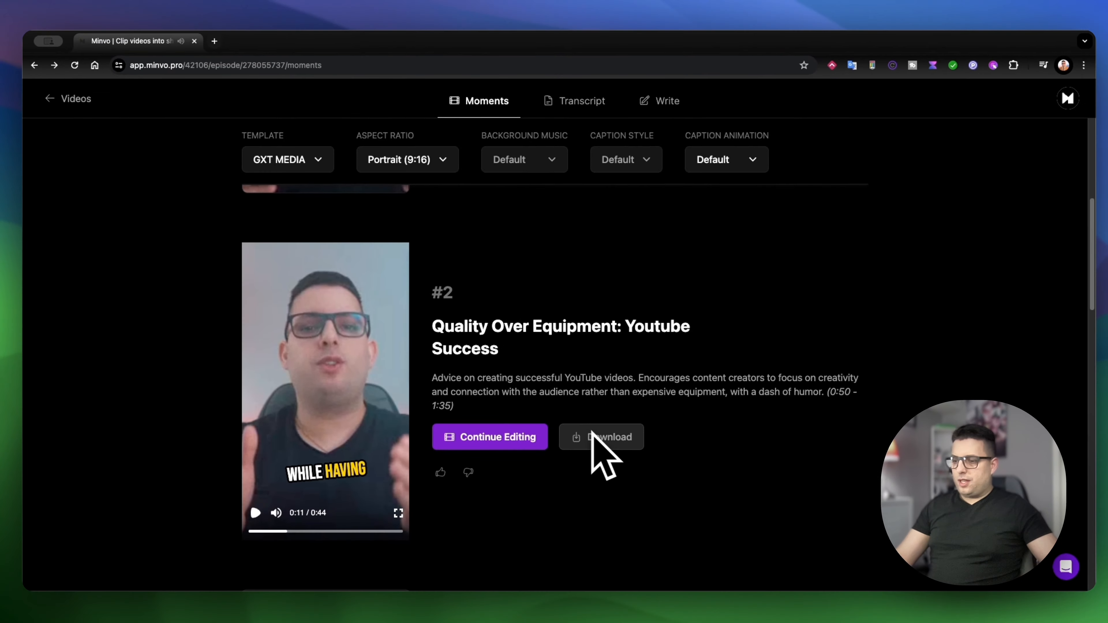
pyautogui.click(894, 487)
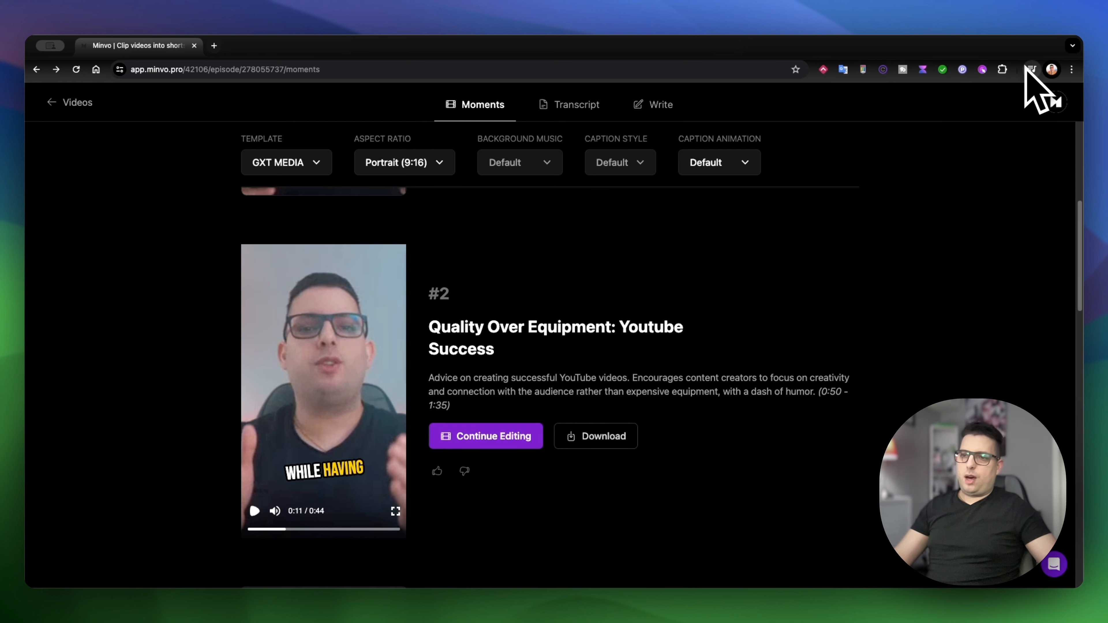
# Browse the generated moments from short #1, "Grow Your Channel With Learning", down to short #3, "Embark On Youtube Journey Today!"
pyautogui.scroll(3, 669, 322)
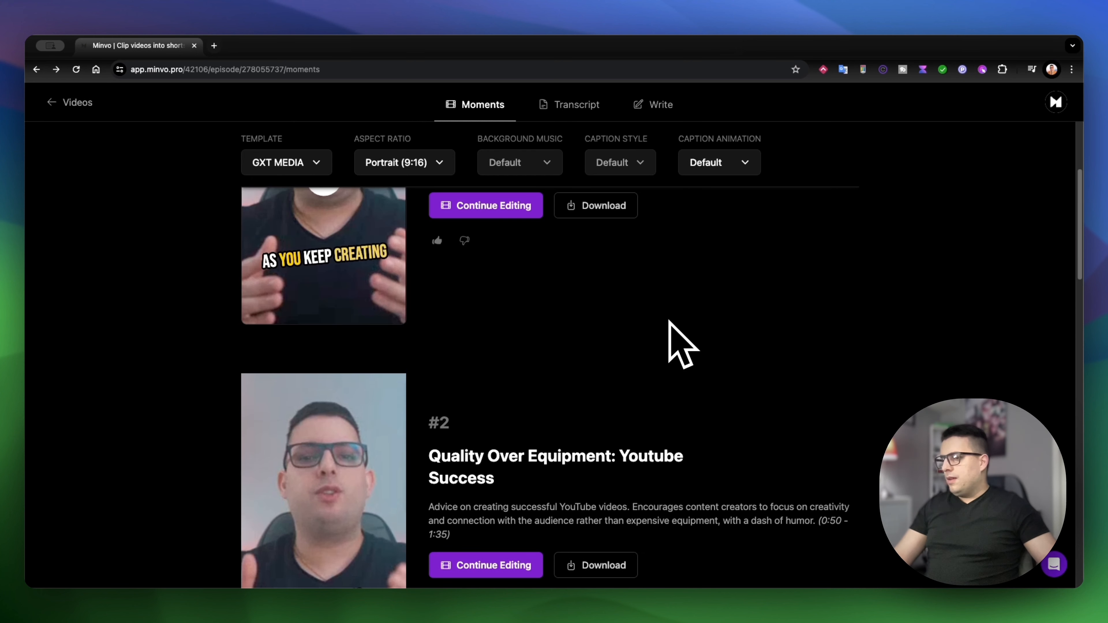
pyautogui.scroll(-2, 669, 321)
pyautogui.scroll(5, 669, 321)
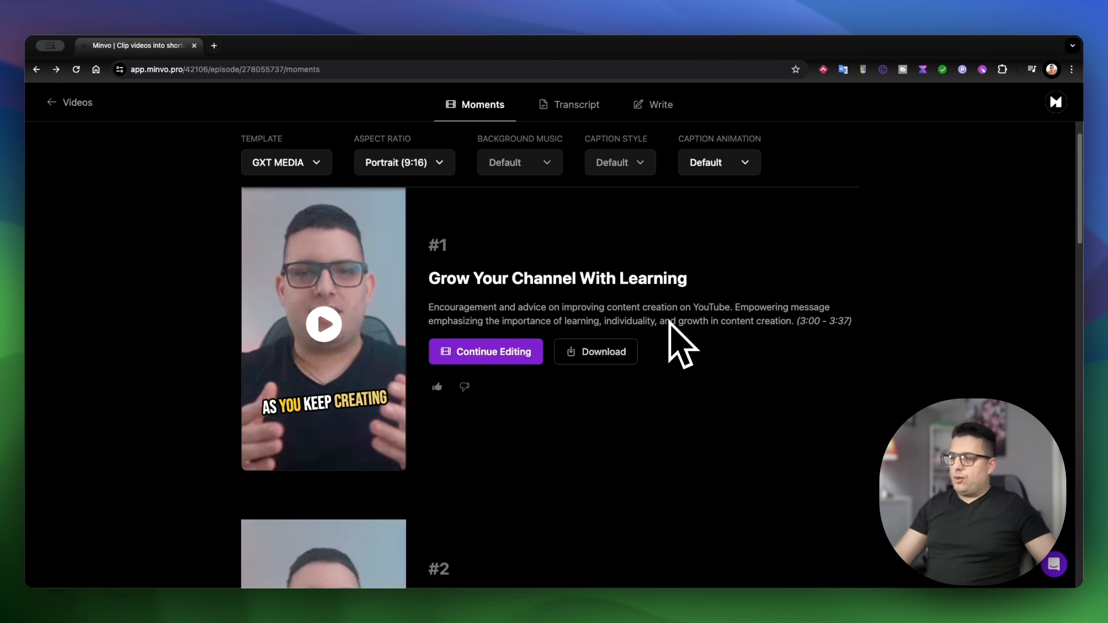
pyautogui.scroll(-8, 670, 322)
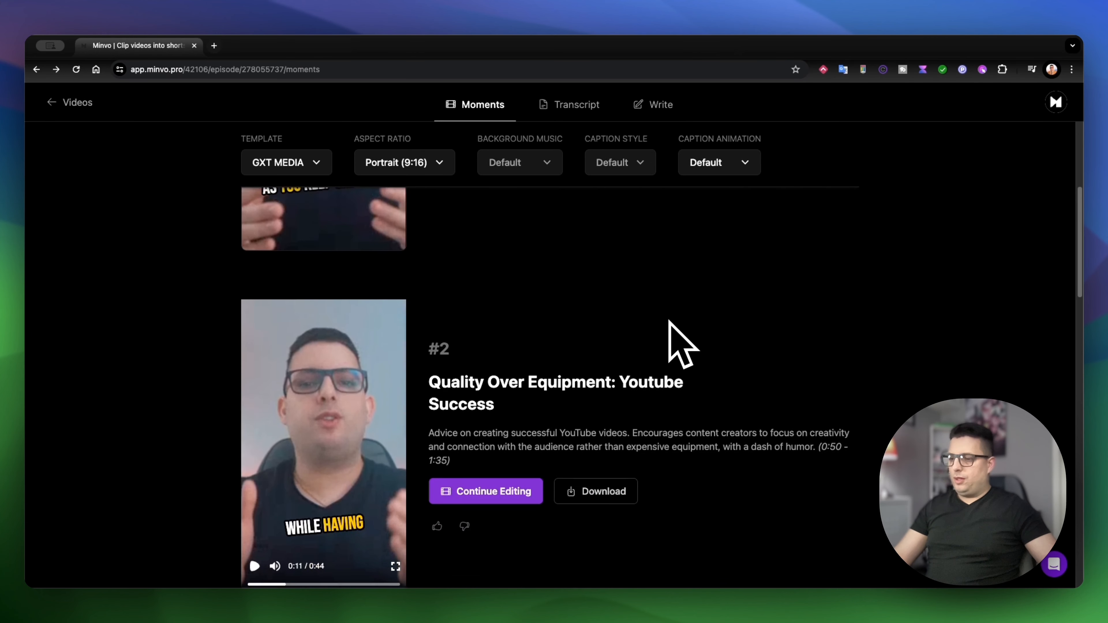
pyautogui.scroll(-2, 682, 345)
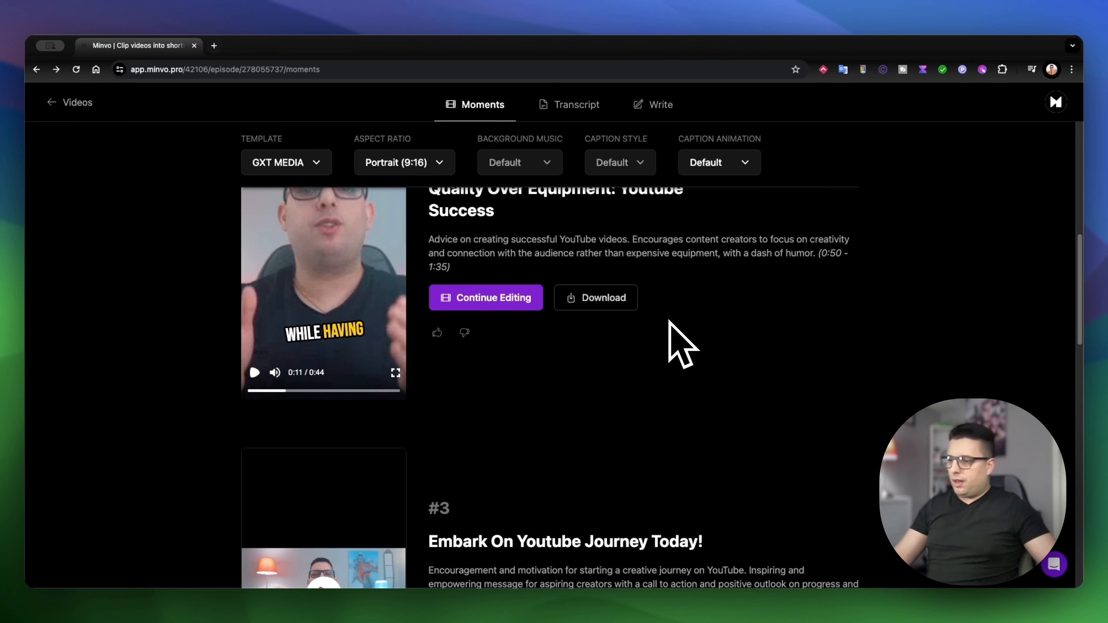
pyautogui.scroll(-3, 681, 345)
pyautogui.scroll(-4, 681, 345)
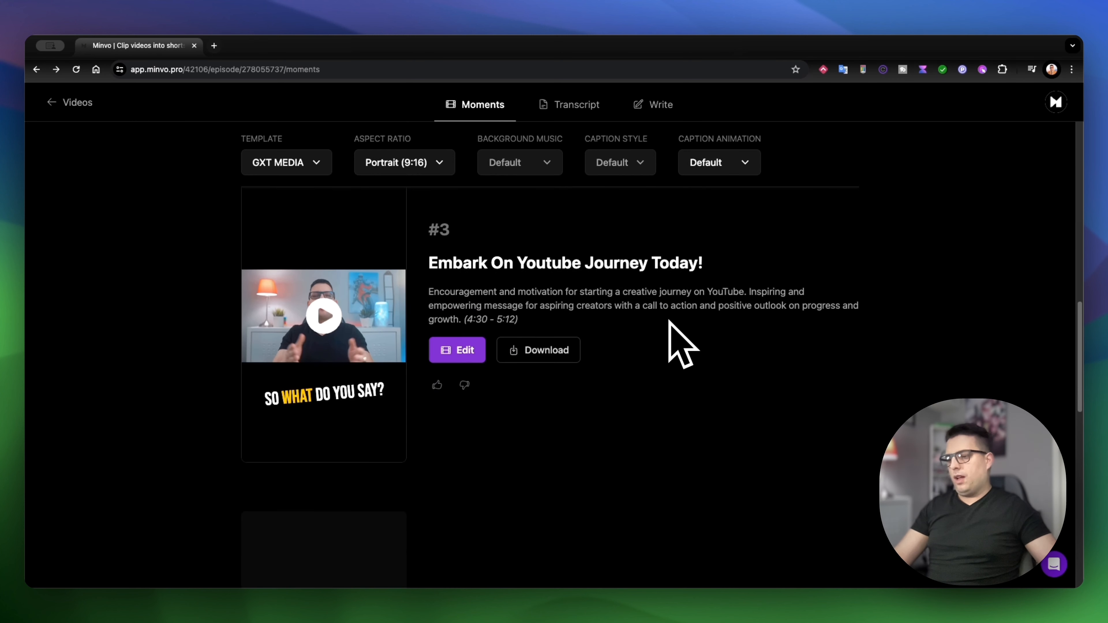